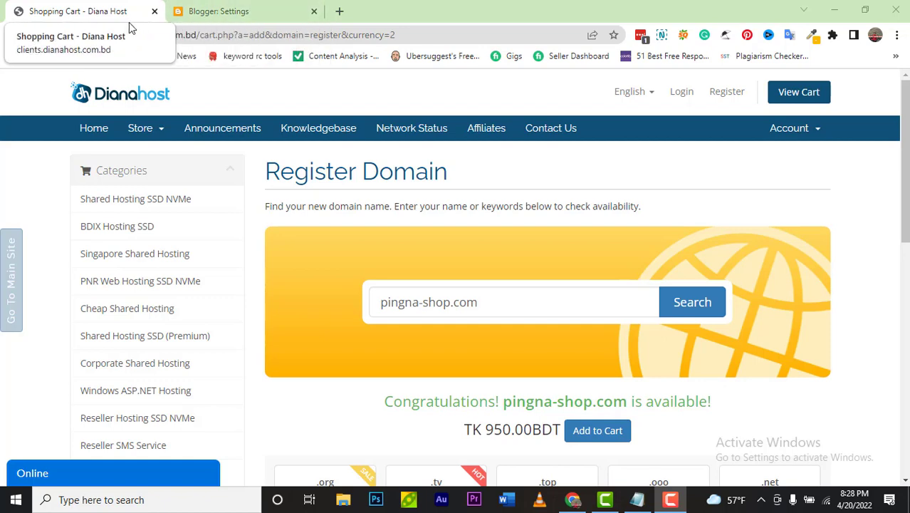
Log in to the Diana Host client area with the prefilled account credentials.
left_click(680, 93)
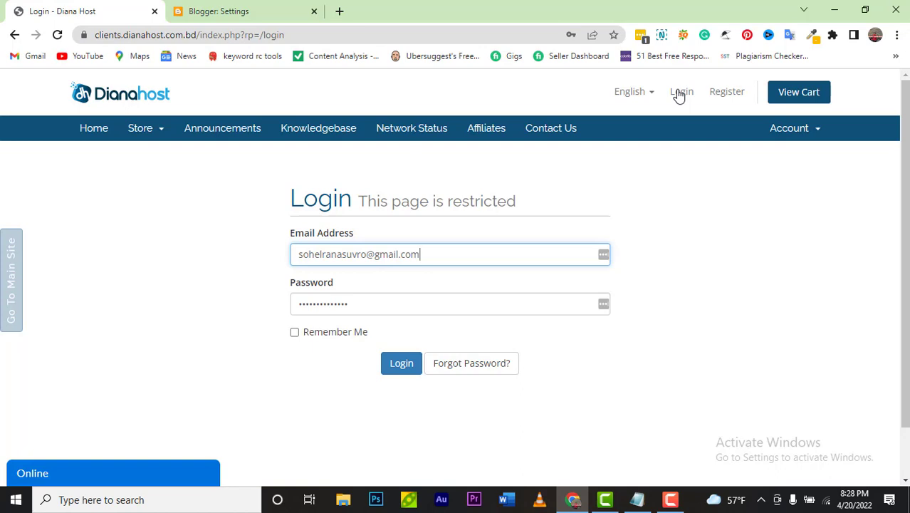
left_click(402, 363)
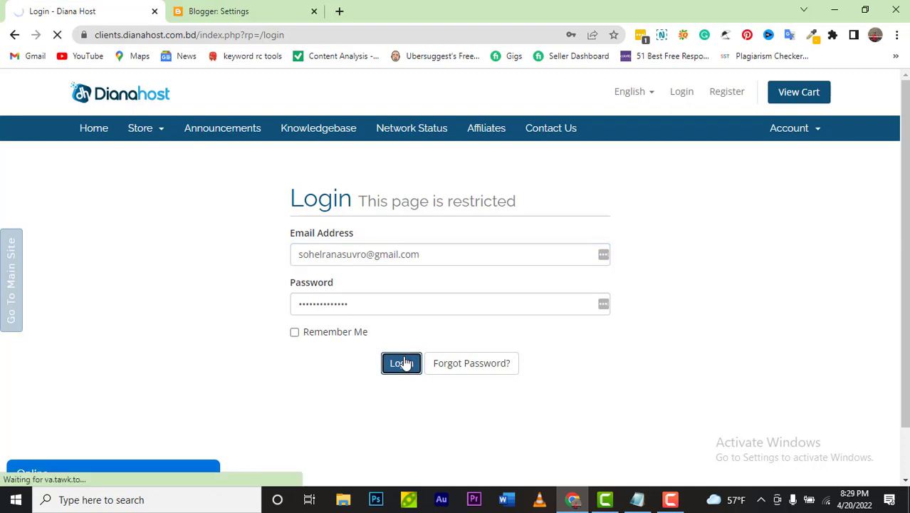
scroll(561, 339, "down", 2)
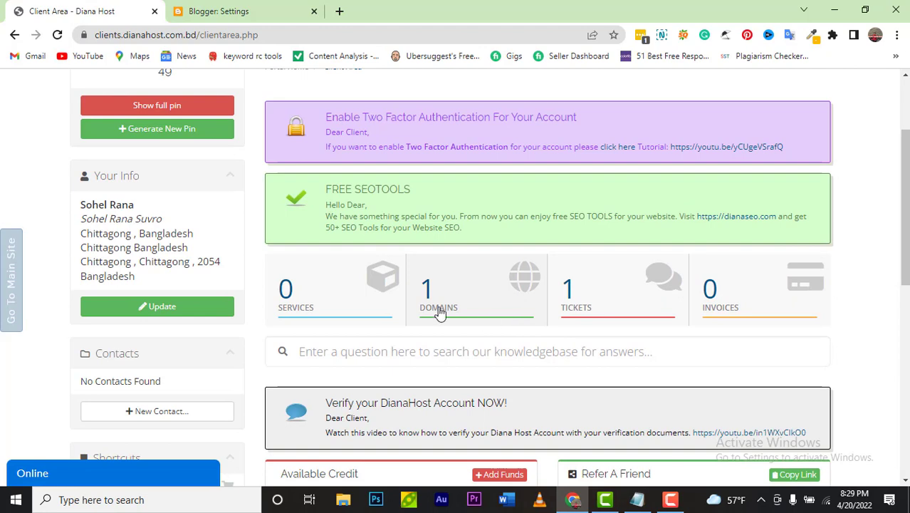
Switch to Blogger and open the custom domain setting of the Pingna Online Shop blog.
left_click(233, 11)
left_click(545, 366)
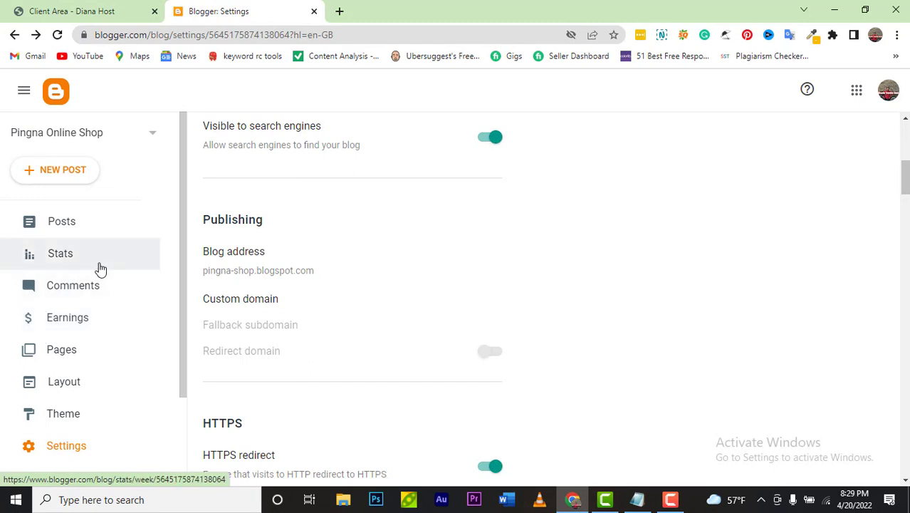
left_click(84, 449)
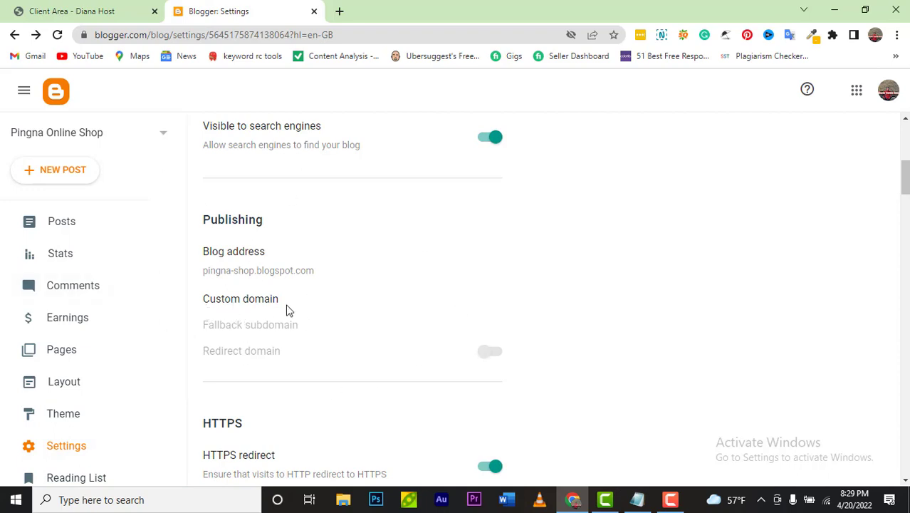
left_click(247, 305)
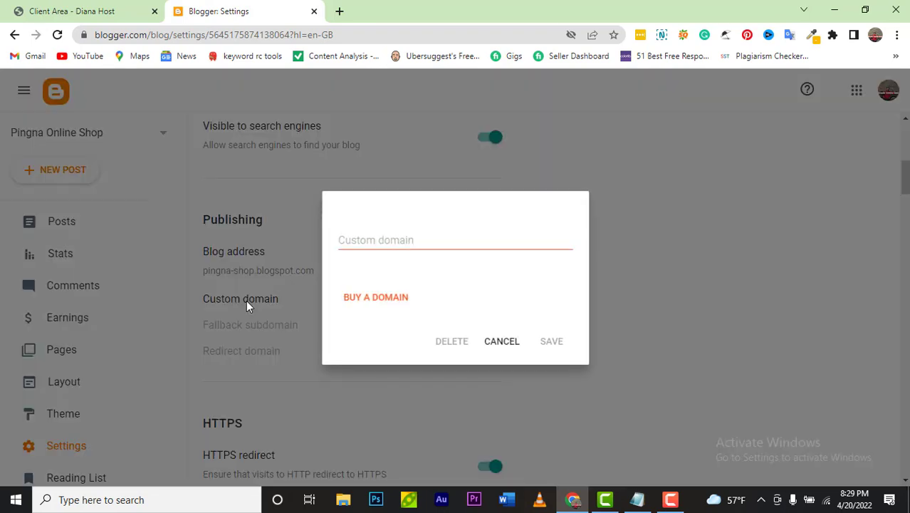
Open pingna-shop.xyz from the Diana Host domain list, copy its web address, and return to Blogger's custom domain dialog.
left_click(114, 9)
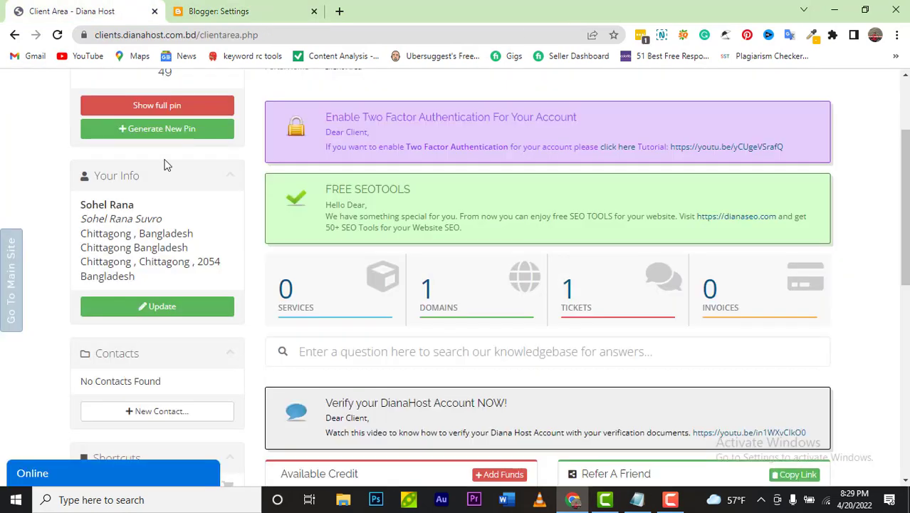
left_click(490, 297)
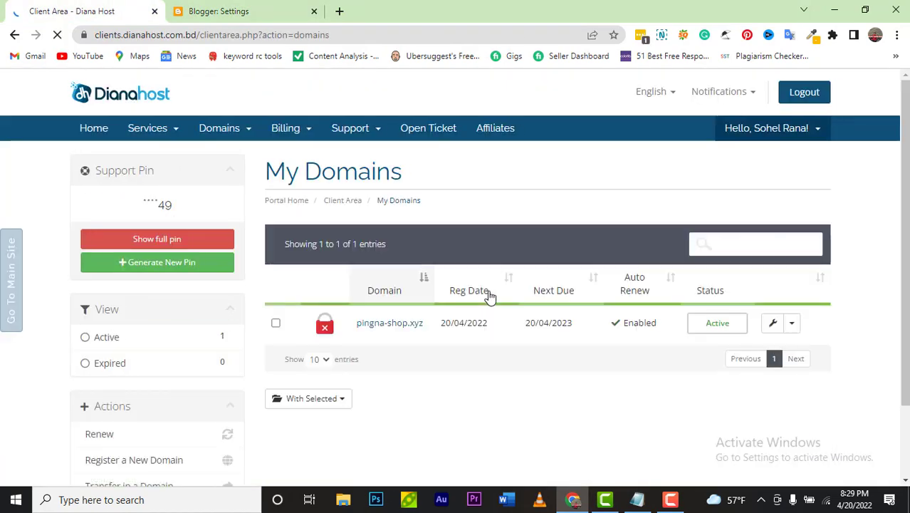
left_click(369, 331)
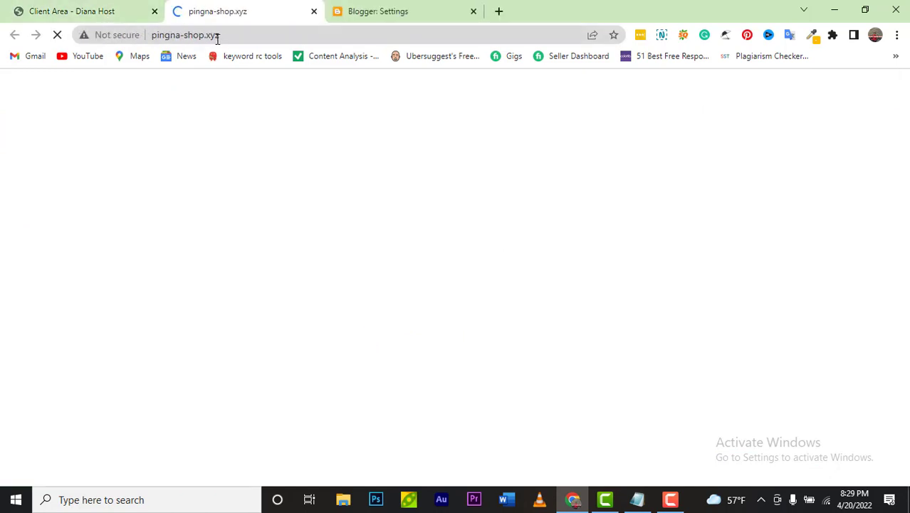
left_click_drag(217, 36, 153, 36)
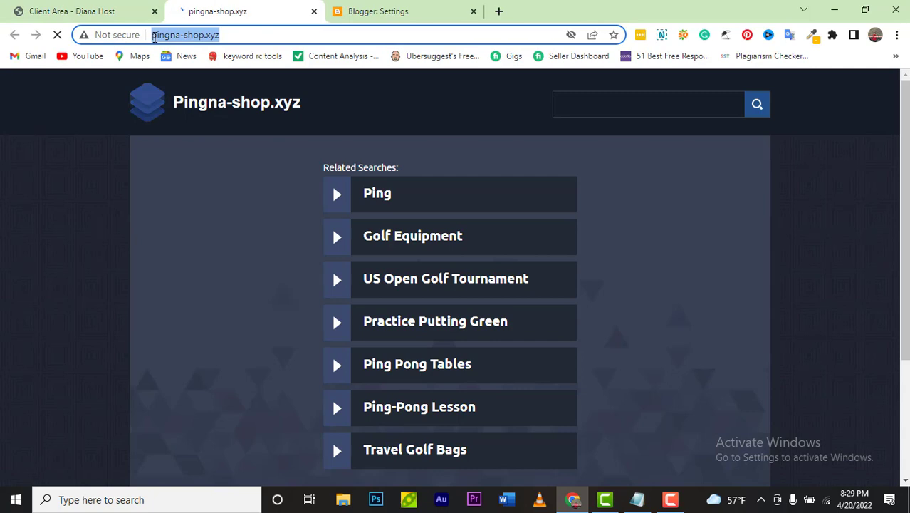
right_click(153, 38)
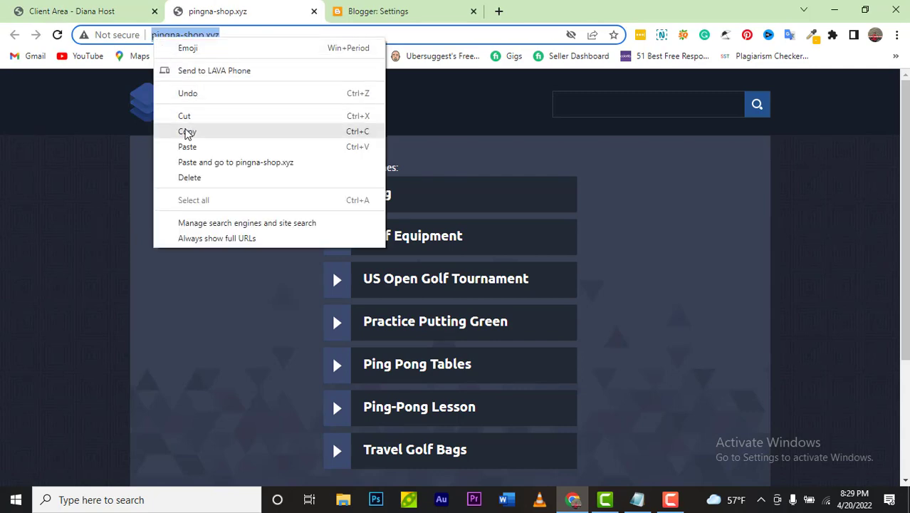
left_click(186, 133)
left_click(92, 16)
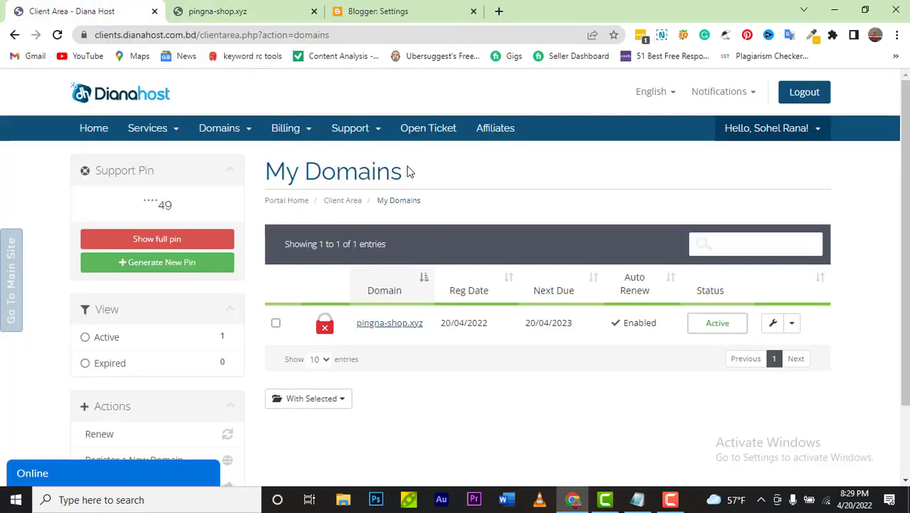
left_click(395, 13)
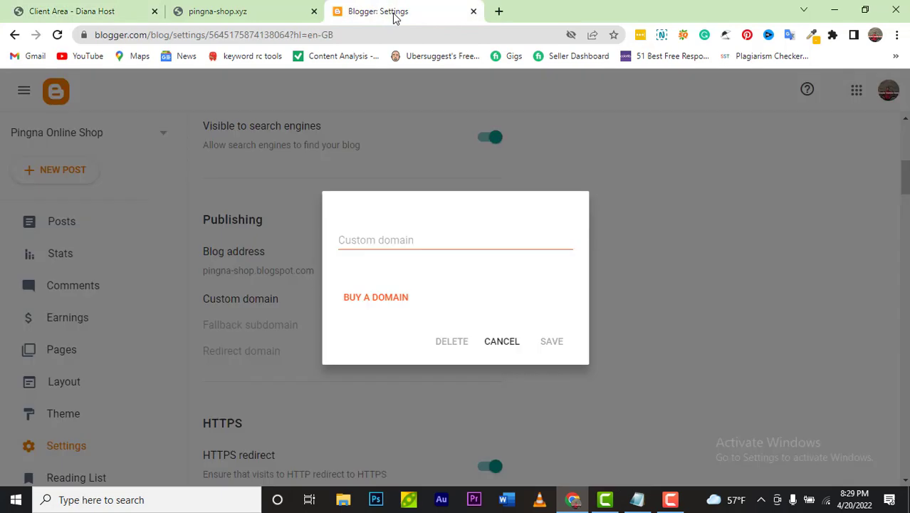
left_click(433, 241)
key("ctrl+v")
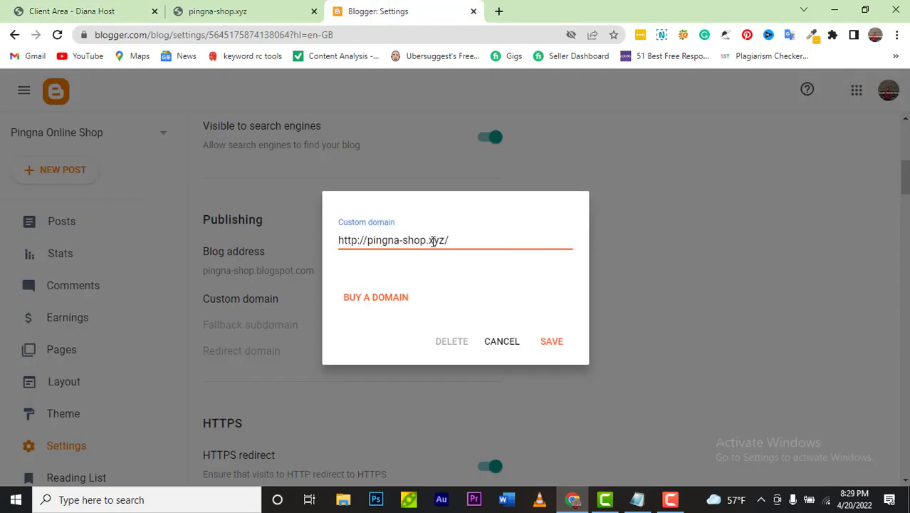
key("BackSpace")
key("Left")
key("Left")
key("Left")
key("Left")
key("Left")
key("Left")
key("Left")
key("Left")
key("Left")
key("Left")
key("Left")
key("Left")
key("Left")
key("Left")
key("Left")
left_click(510, 343)
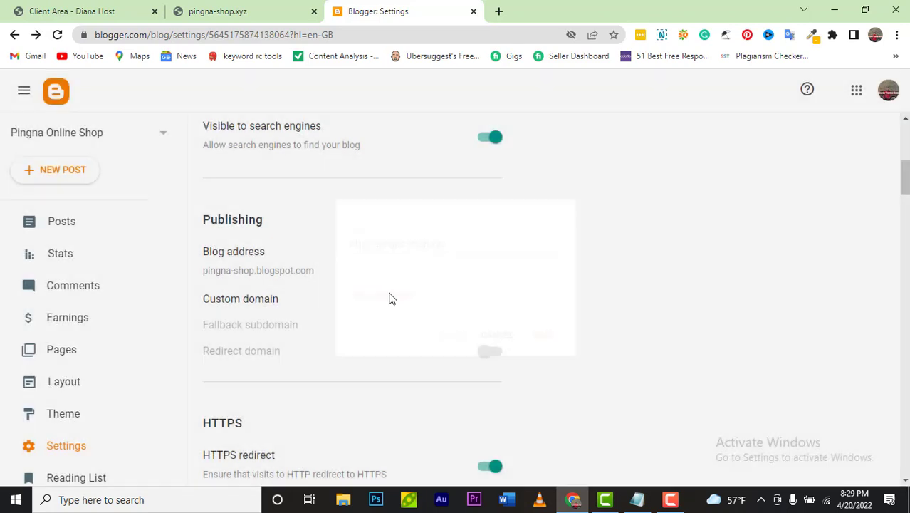
left_click(253, 303)
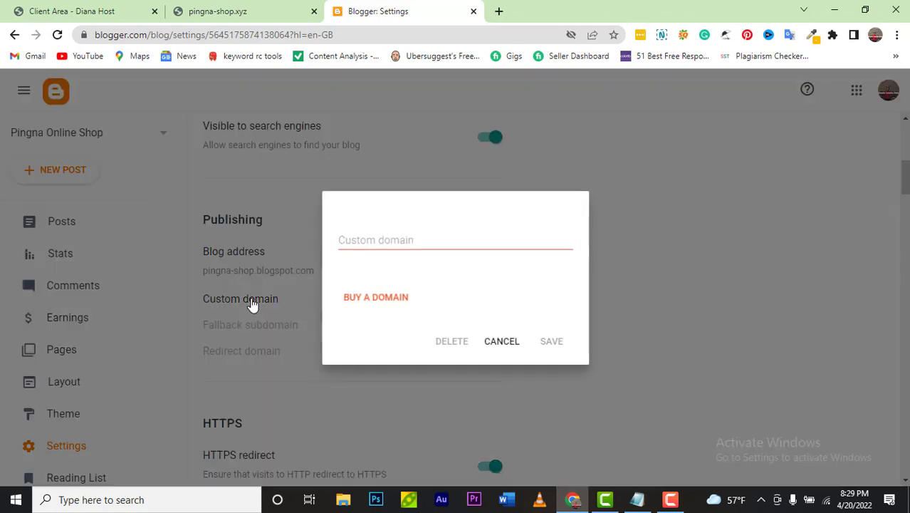
left_click(406, 236)
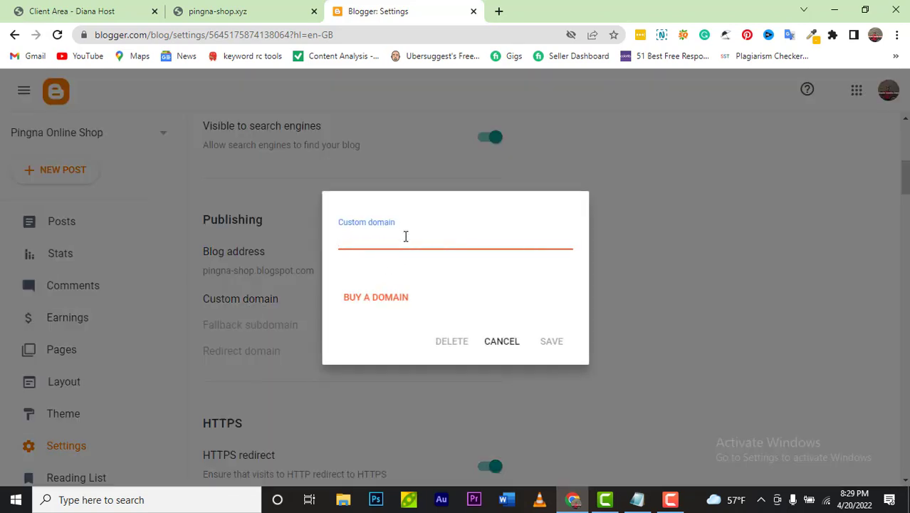
key("ctrl+v")
left_click(366, 242)
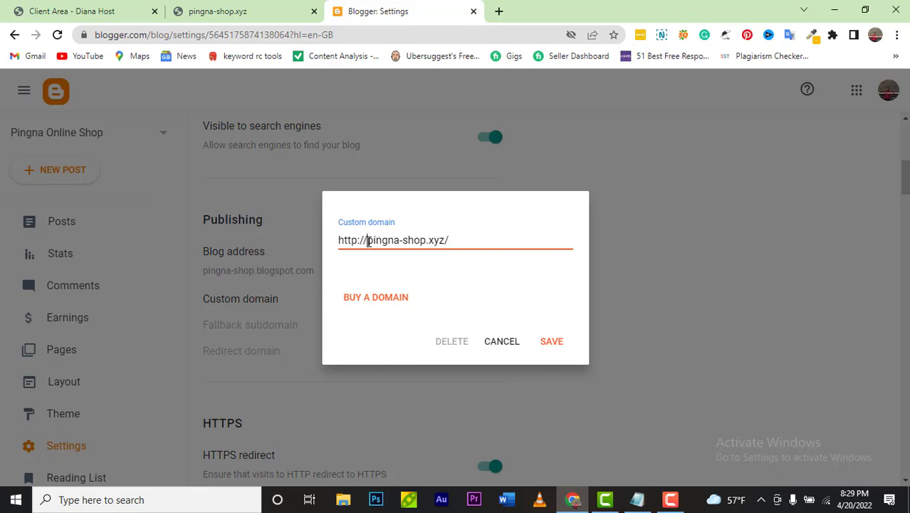
key("BackSpace")
key("BackSpace")
key("BackSpace")
key("BackSpace")
key("BackSpace")
key("BackSpace")
key("BackSpace")
left_click(425, 242)
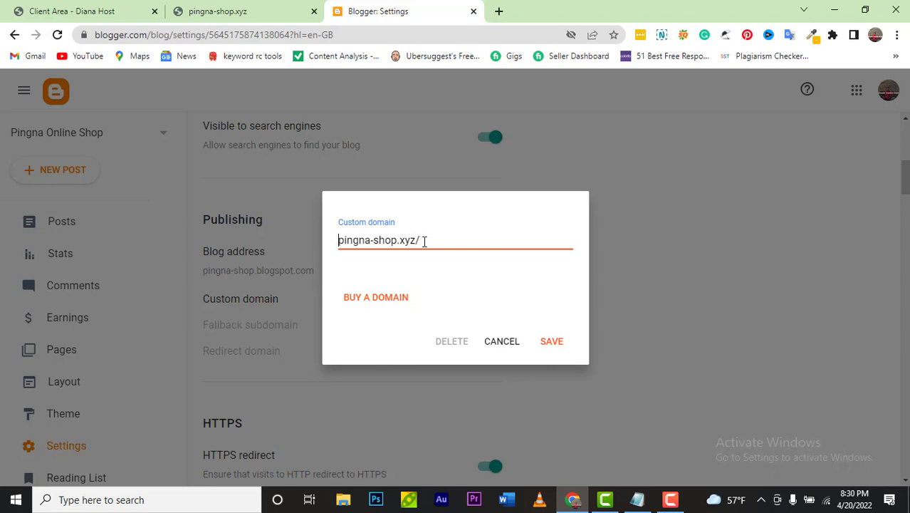
key("BackSpace")
left_click(340, 240)
type("www")
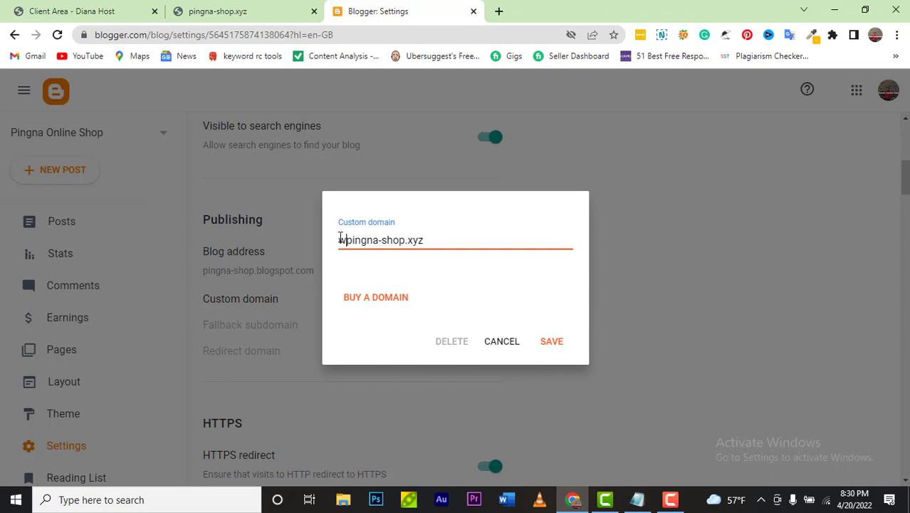
type(".")
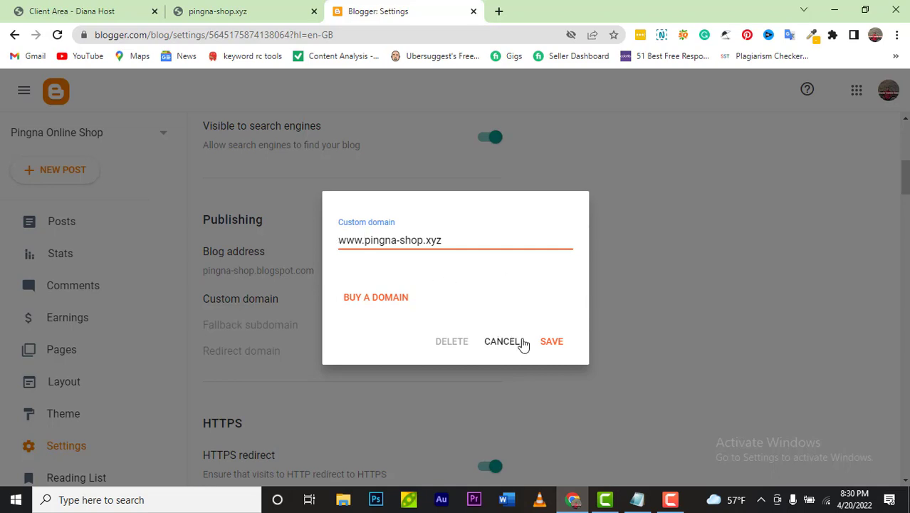
left_click(550, 343)
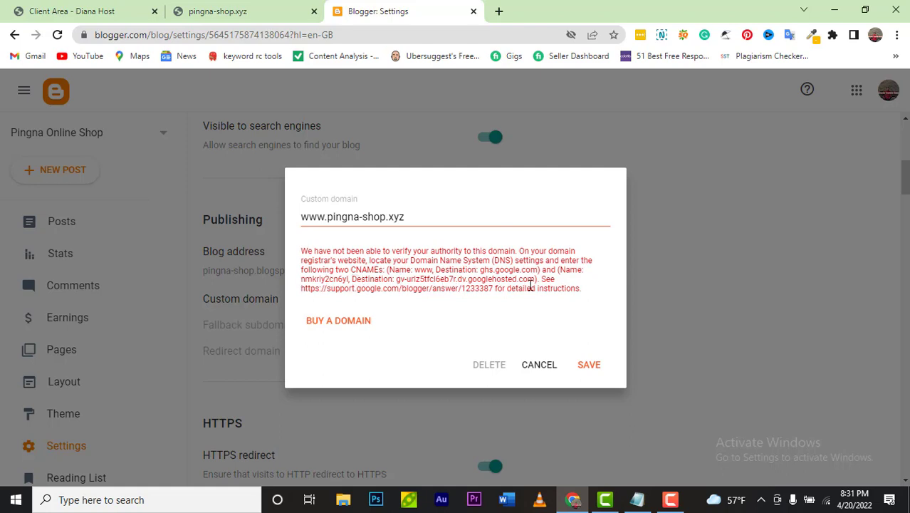
Switch to the Diana Host client area and open the management page of the domain pingna-shop.xyz.
left_click(81, 11)
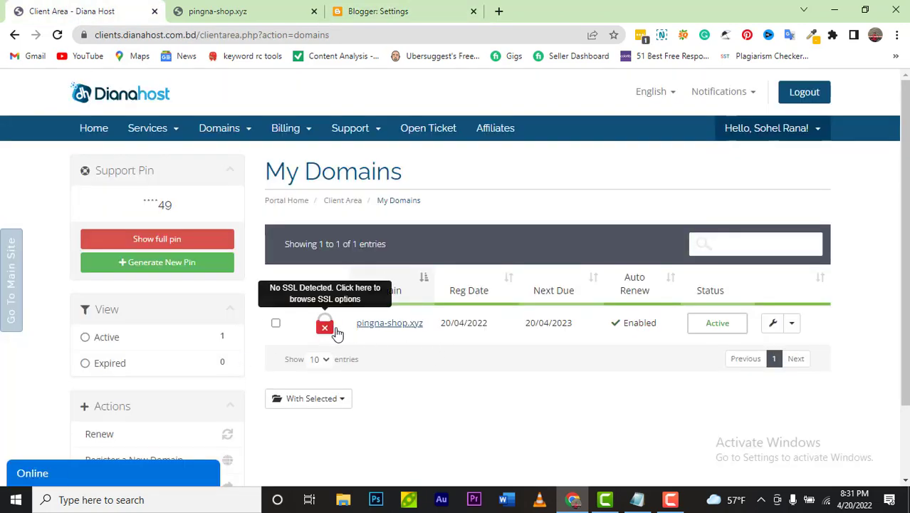
left_click(337, 333)
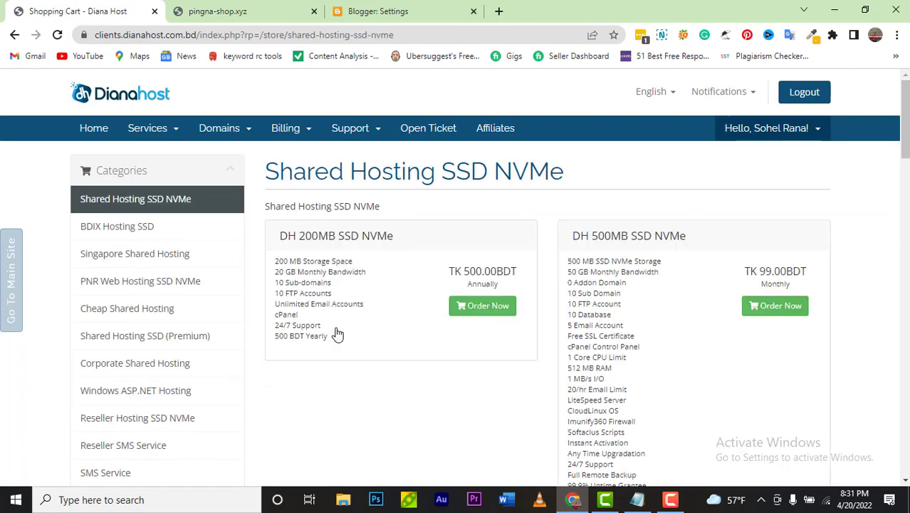
left_click(242, 129)
left_click(244, 152)
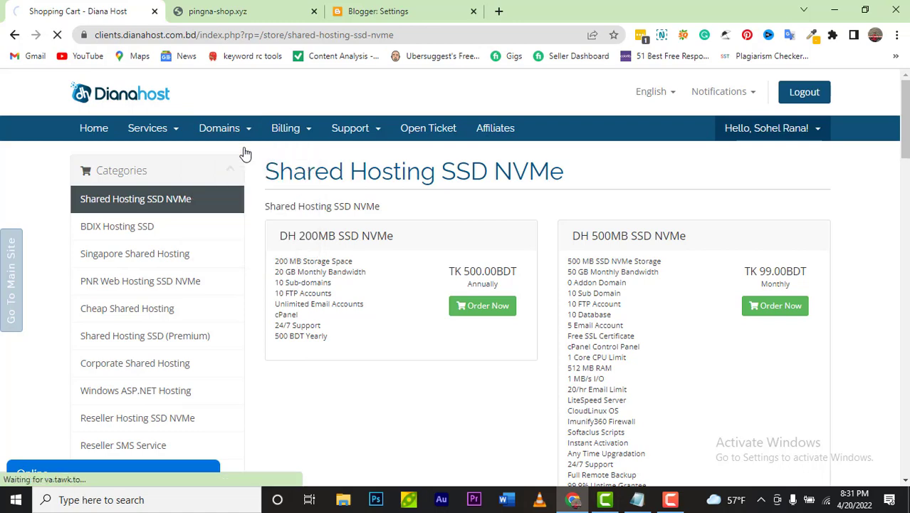
left_click(343, 332)
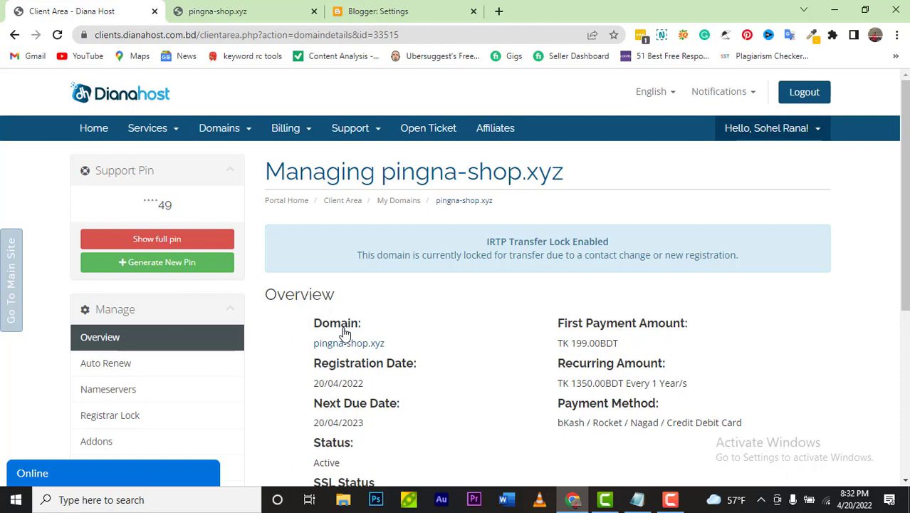
Open the DNS management records of pingna-shop.xyz at the empty record row.
scroll(344, 332, "down", 5)
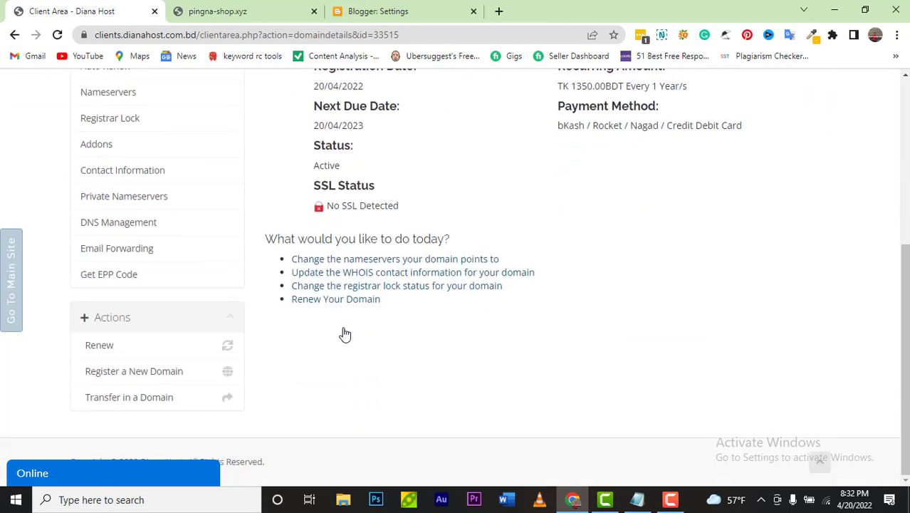
scroll(133, 222, "up", 1)
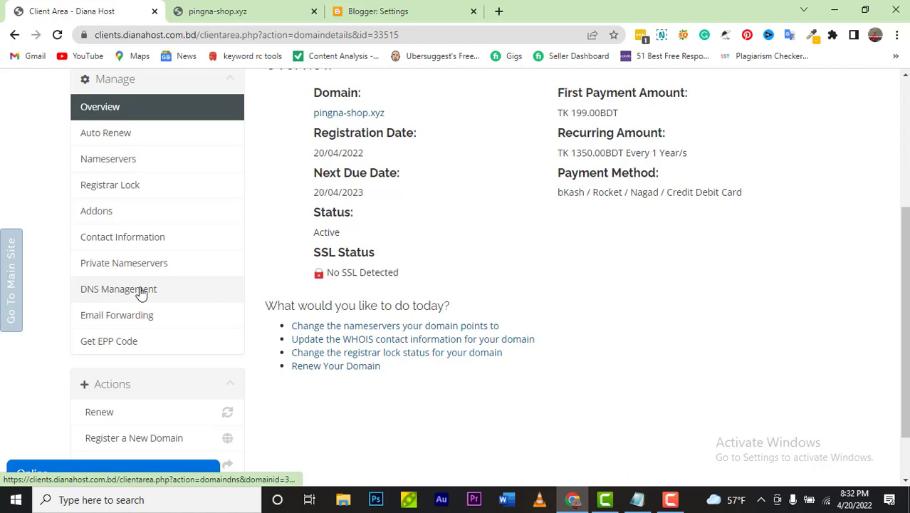
left_click(142, 293)
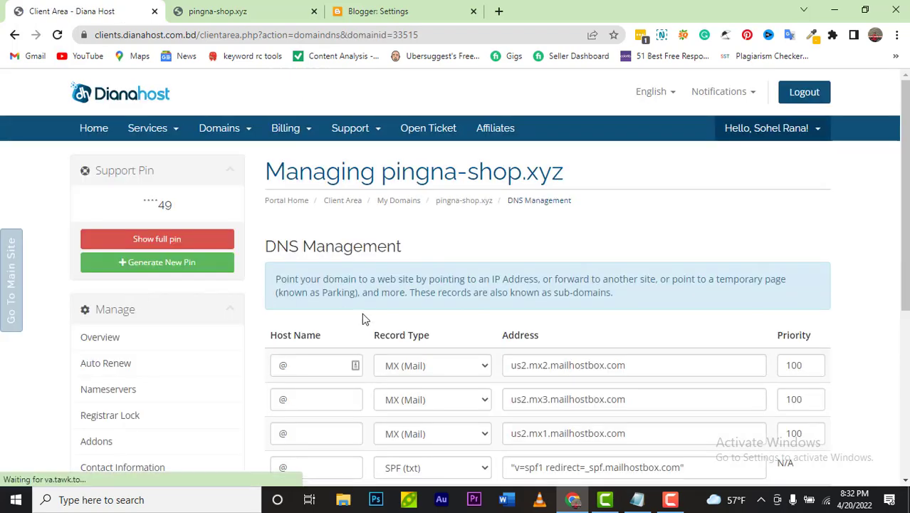
scroll(362, 318, "down", 2)
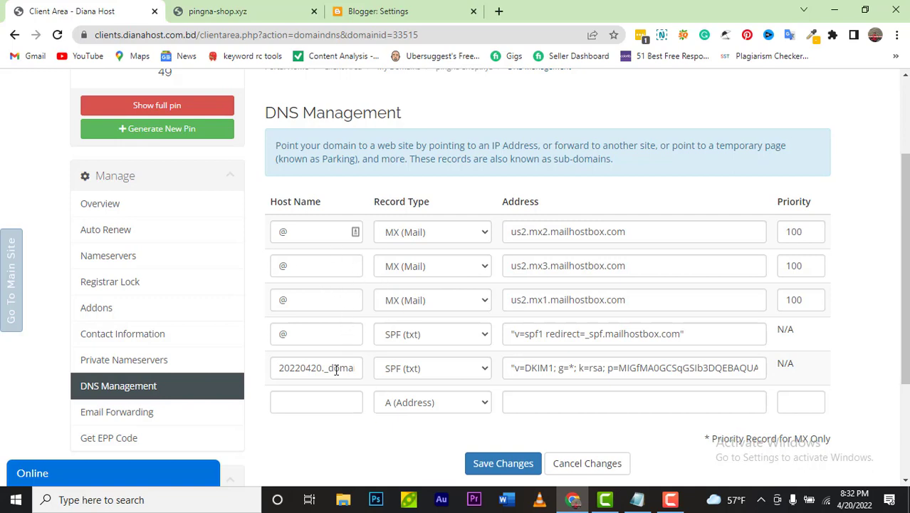
Copy the name www from Blogger's CNAME instructions into the first Diana Host record's host name and set its type to CNAME (Alias).
left_click(364, 17)
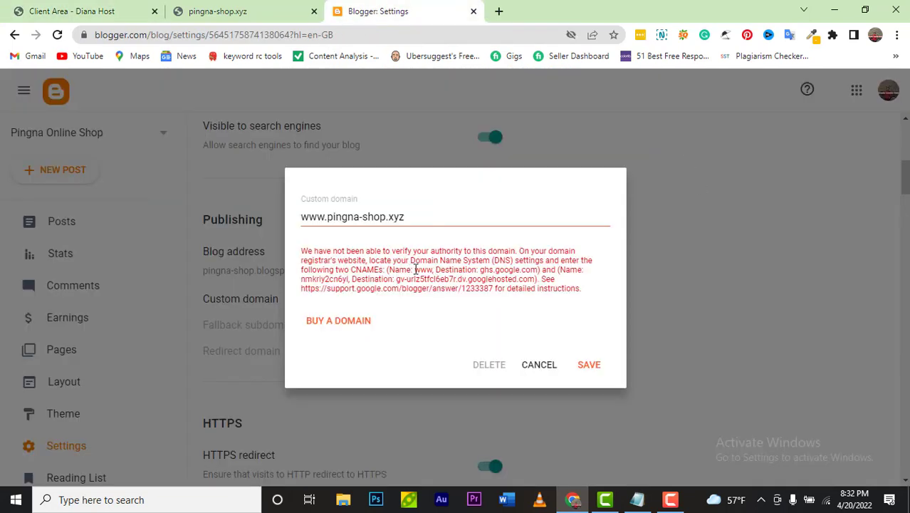
left_click_drag(415, 270, 432, 271)
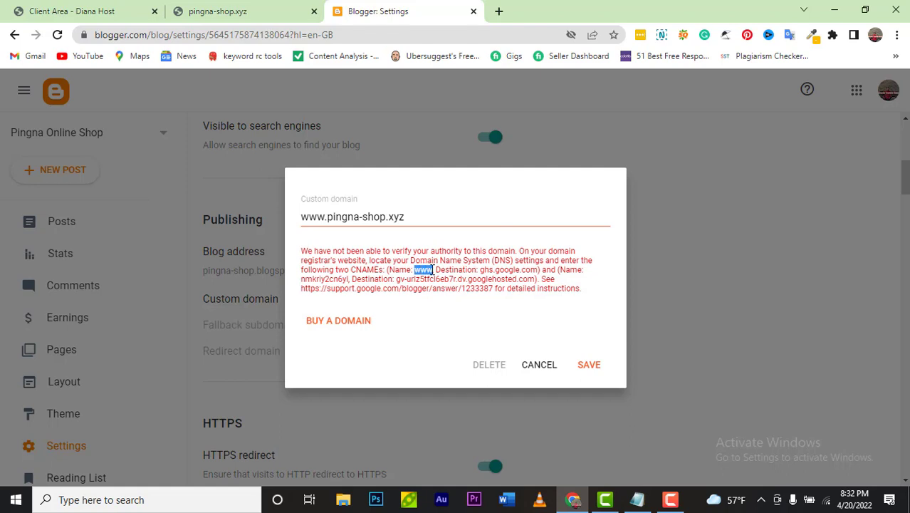
right_click(431, 271)
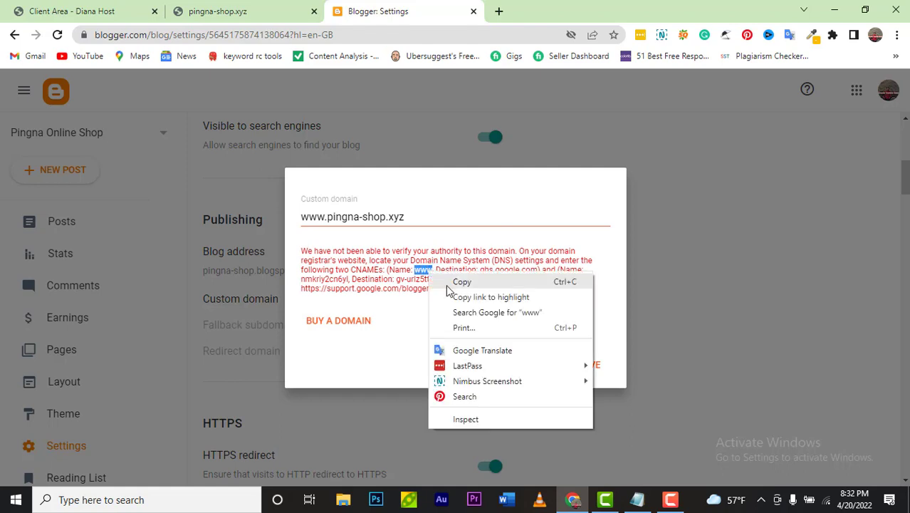
left_click(456, 281)
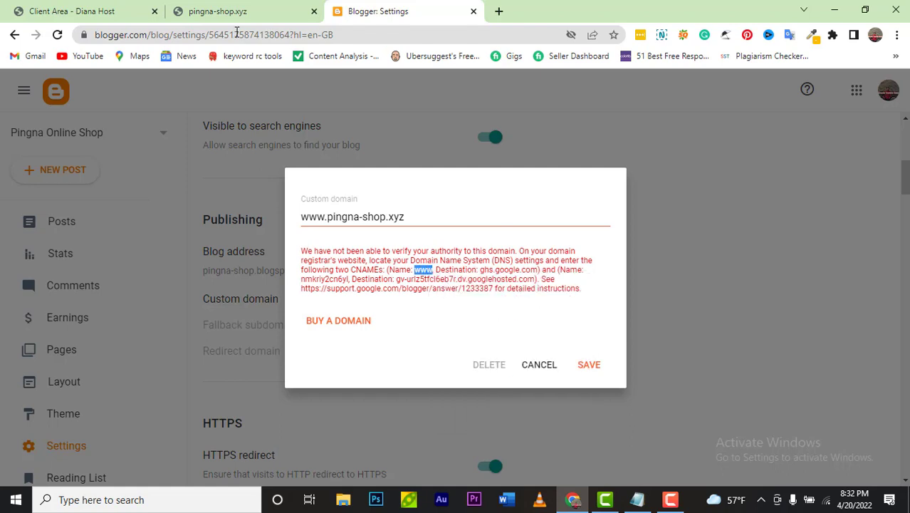
left_click(114, 17)
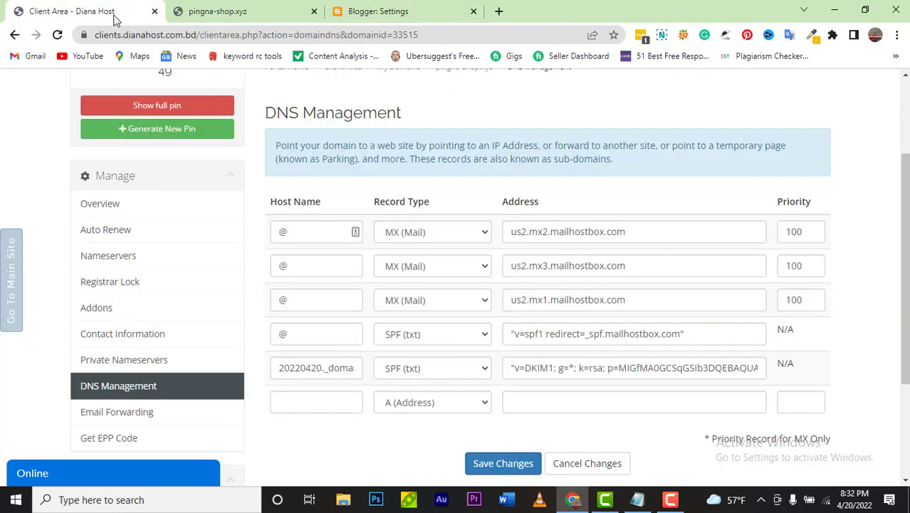
left_click(308, 226)
key("BackSpace")
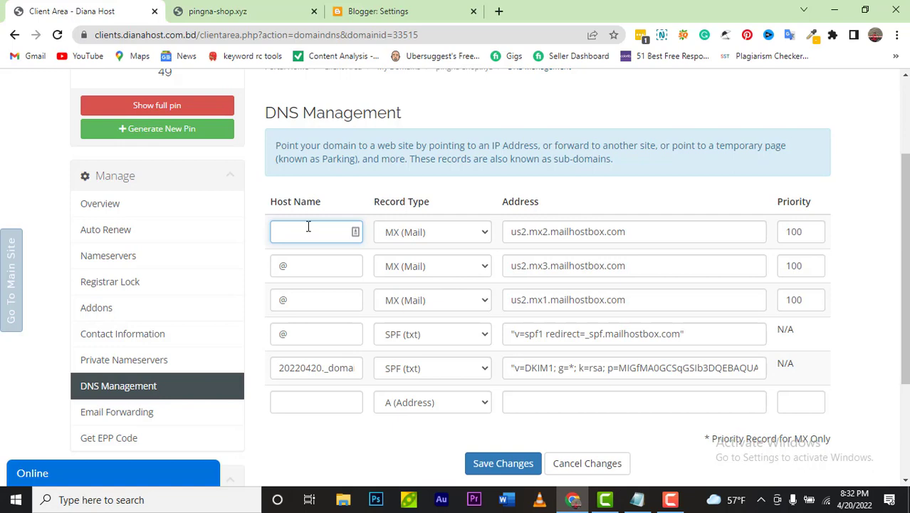
key("ctrl+v")
left_click(466, 233)
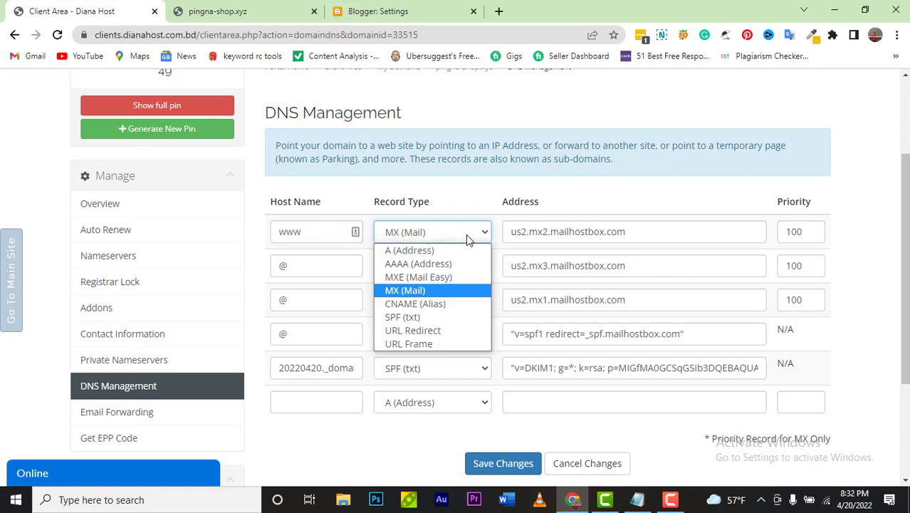
left_click(448, 305)
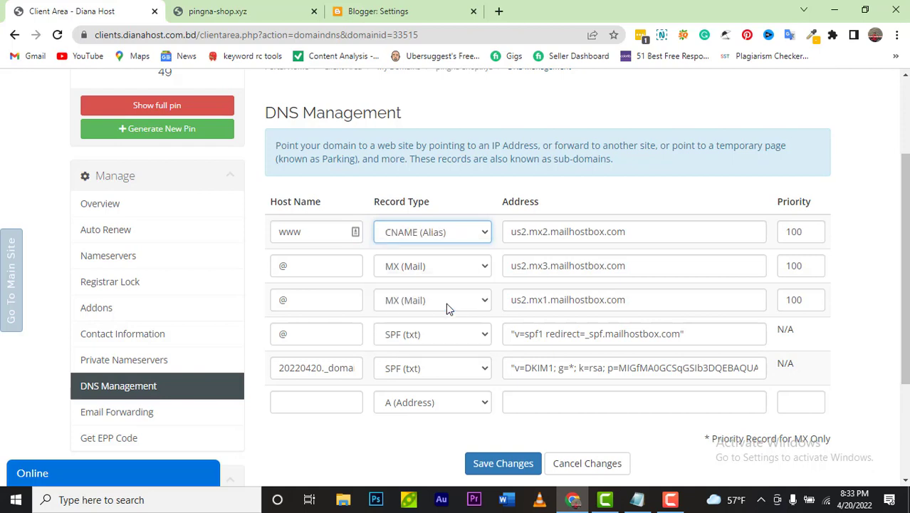
Copy the destination ghs.google.com from Blogger's instructions and replace the address of the www record in Diana Host with it.
left_click(661, 236)
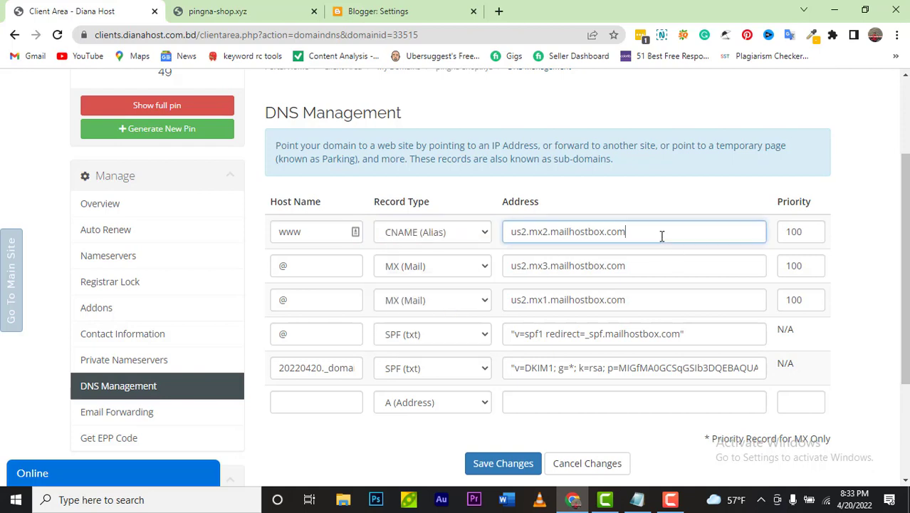
left_click(342, 10)
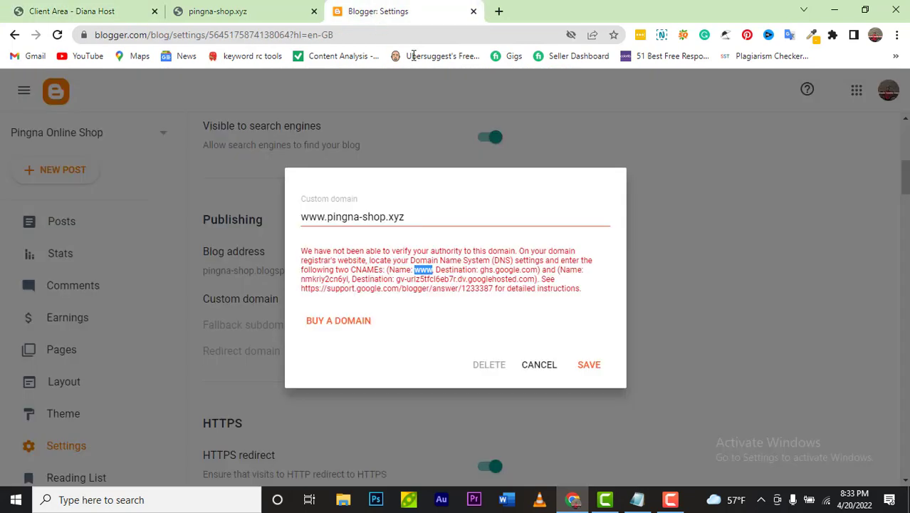
left_click(481, 269)
left_click_drag(482, 269, 538, 271)
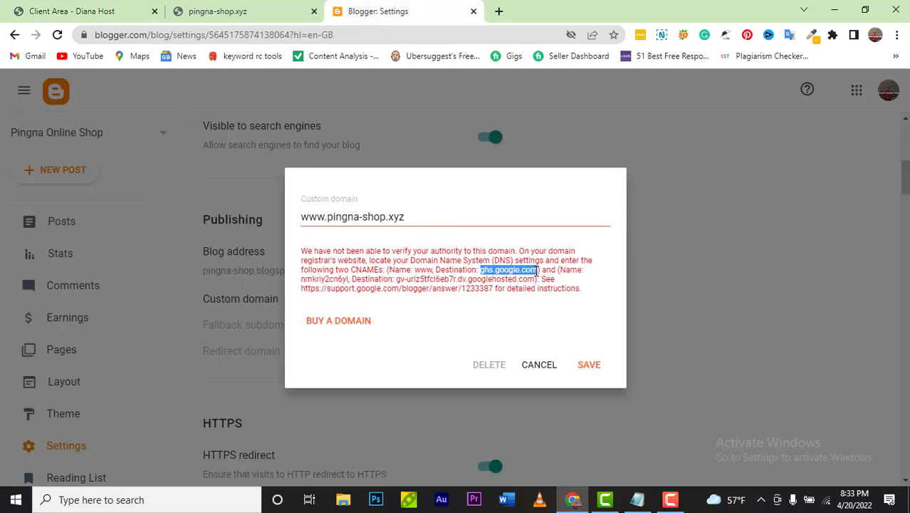
right_click(538, 271)
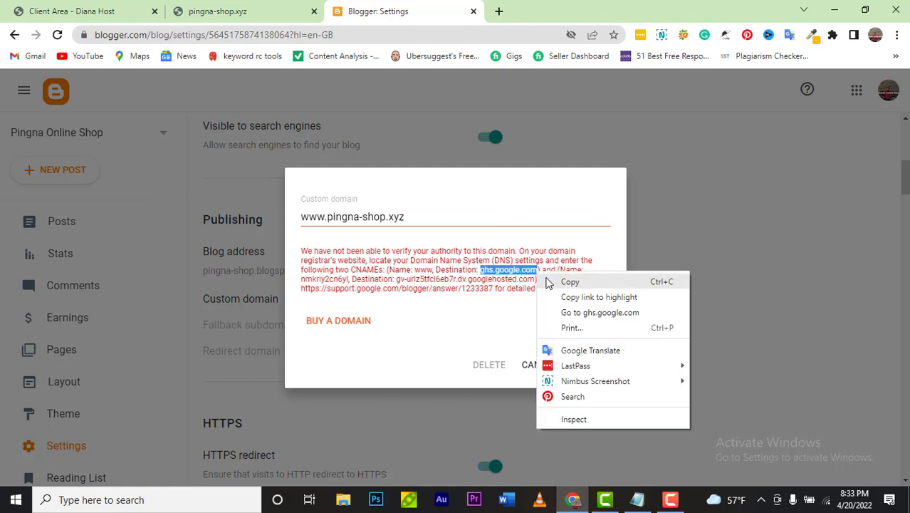
left_click(564, 281)
left_click(109, 13)
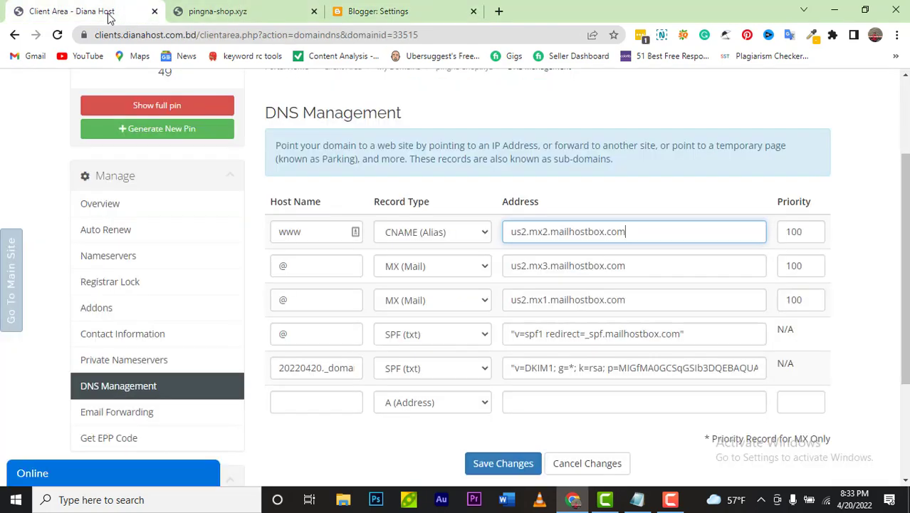
left_click(656, 234)
key("ctrl+a")
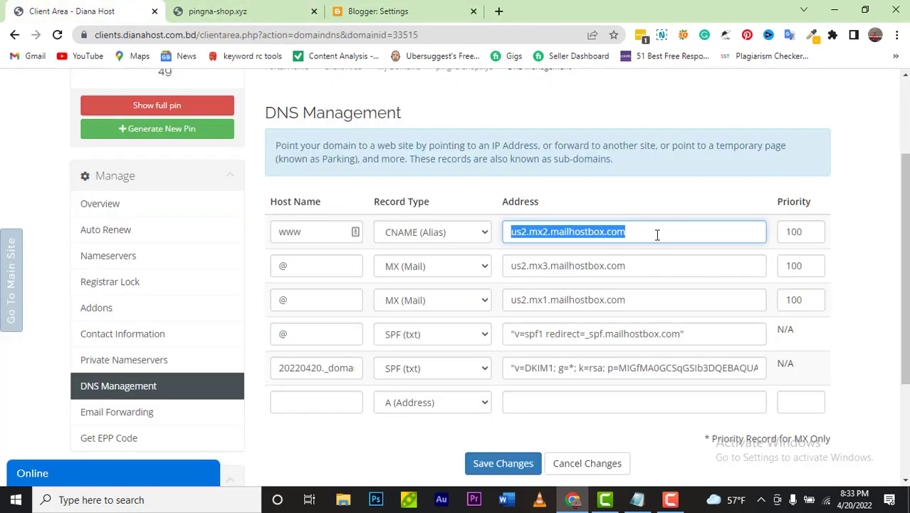
key("ctrl+v")
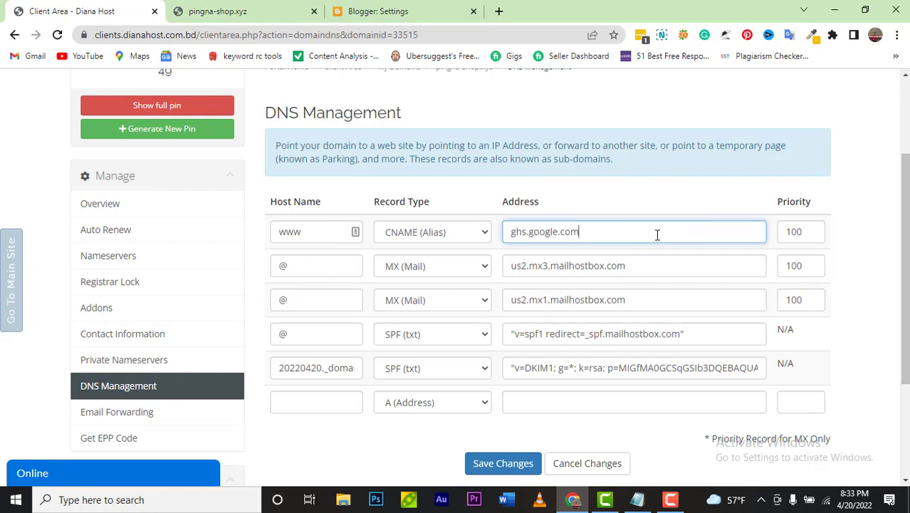
Replace the priority of the www CNAME record with N/A.
left_click(806, 234)
key("BackSpace")
key("BackSpace")
key("BackSpace")
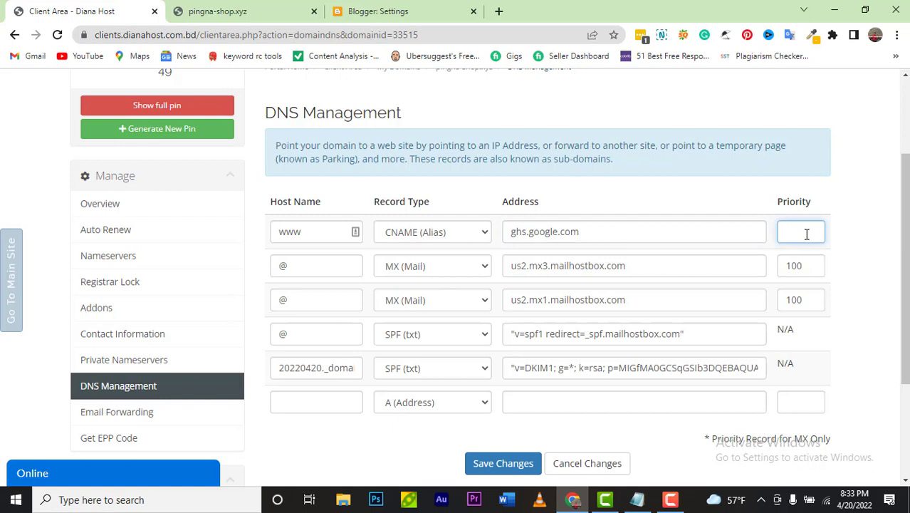
type("n")
key("BackSpace")
type("N")
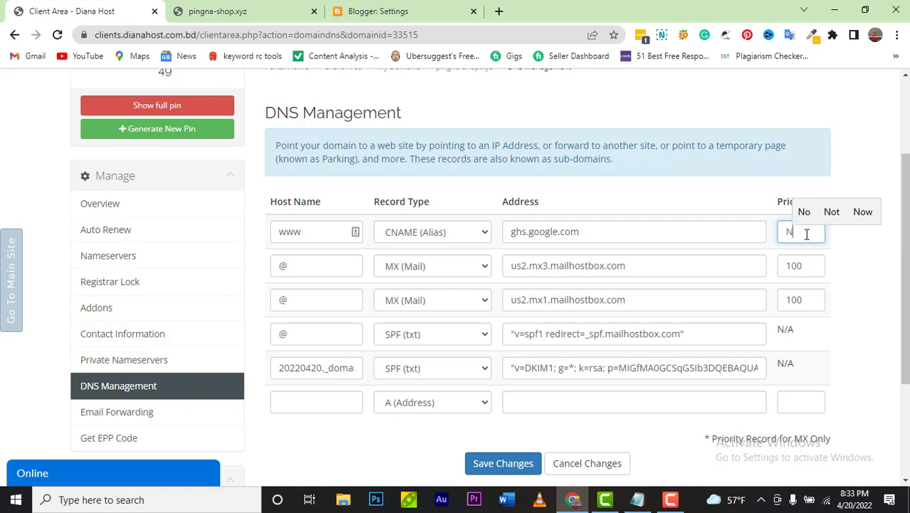
type("/A")
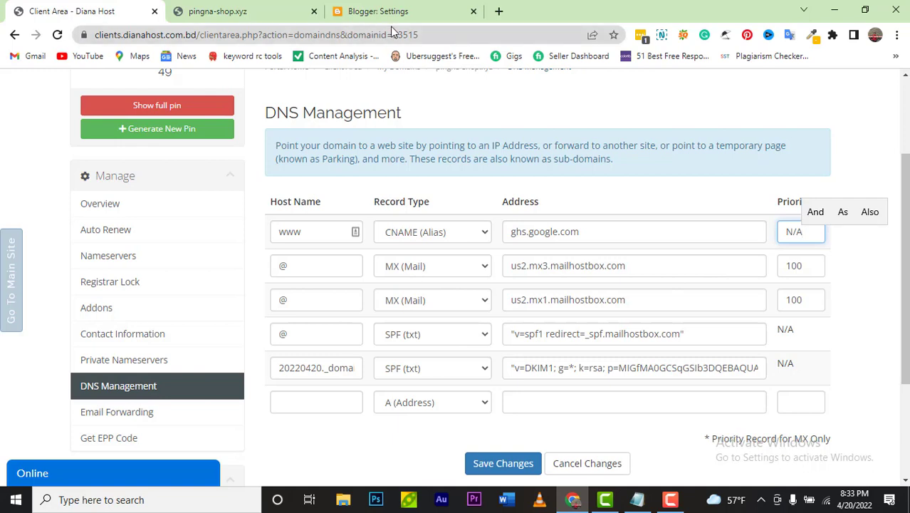
Copy the second CNAME's verification name from Blogger into the second Diana Host record's host name and set its type to CNAME (Alias).
left_click(369, 21)
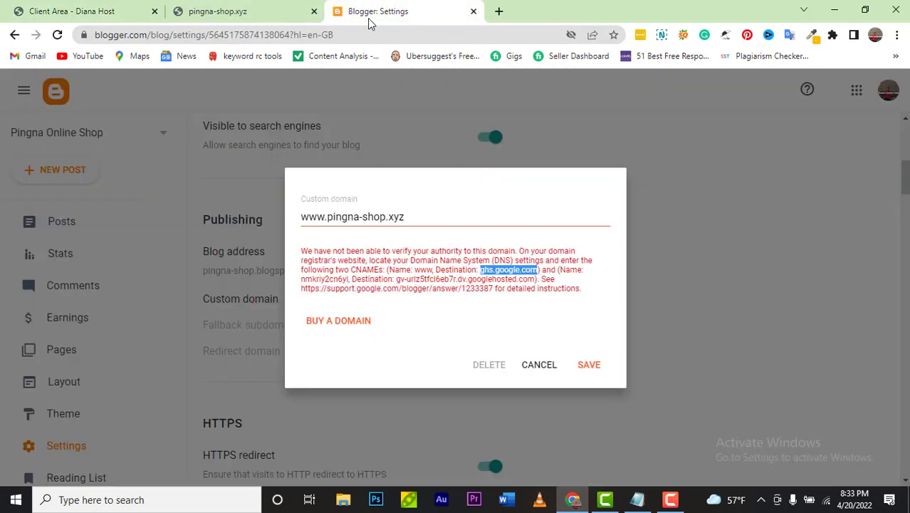
left_click(402, 306)
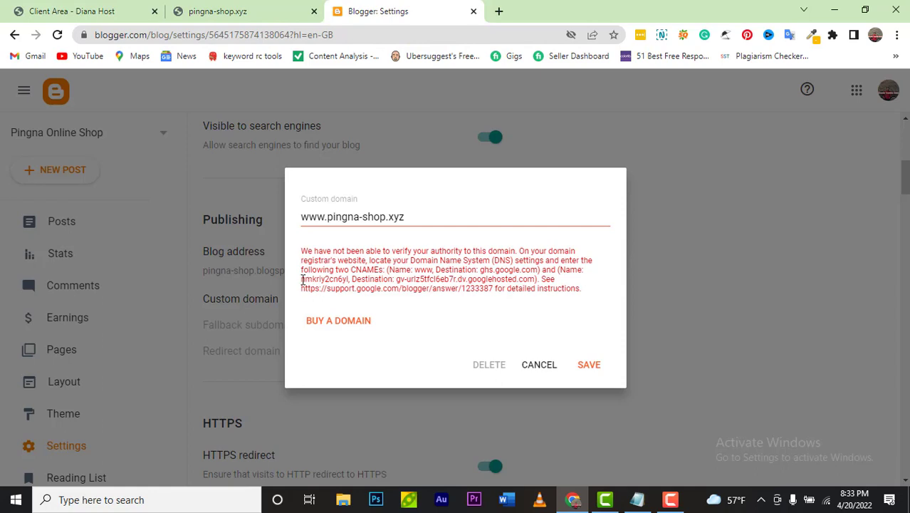
left_click_drag(302, 279, 348, 280)
right_click(347, 280)
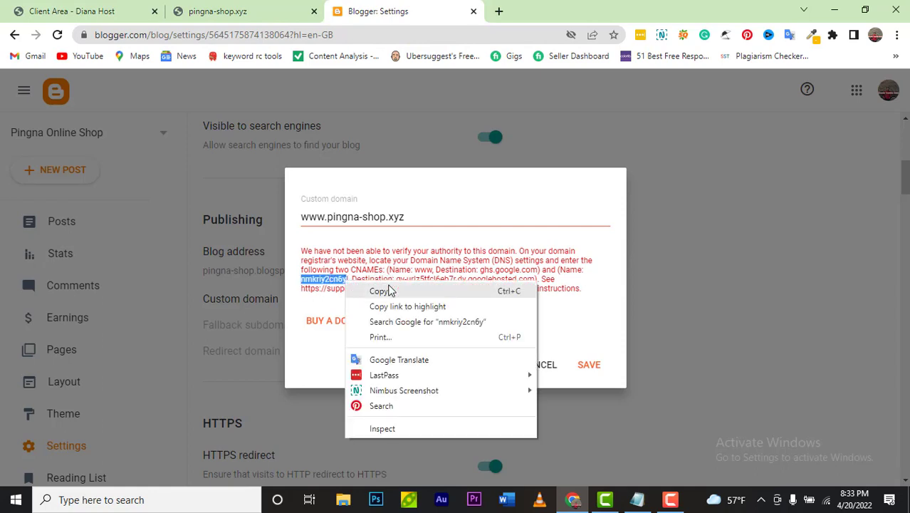
left_click(378, 288)
left_click(79, 13)
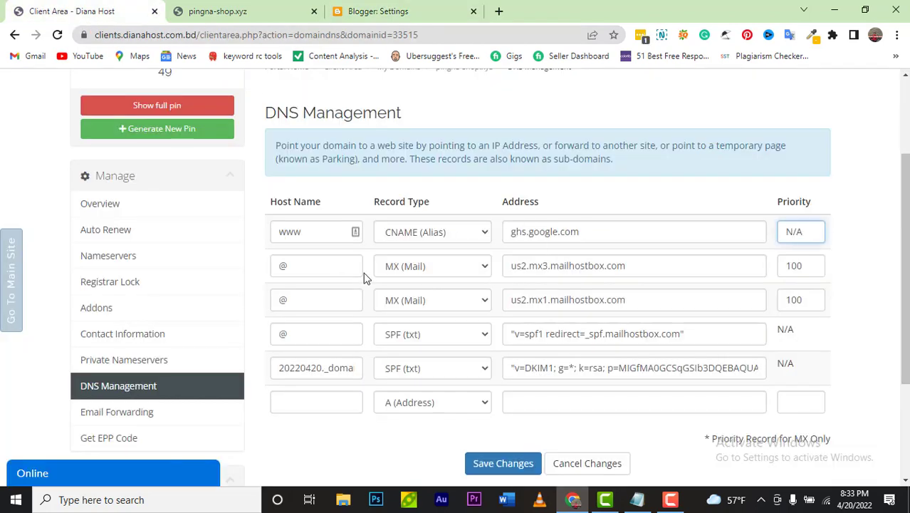
left_click(338, 265)
double_click(338, 265)
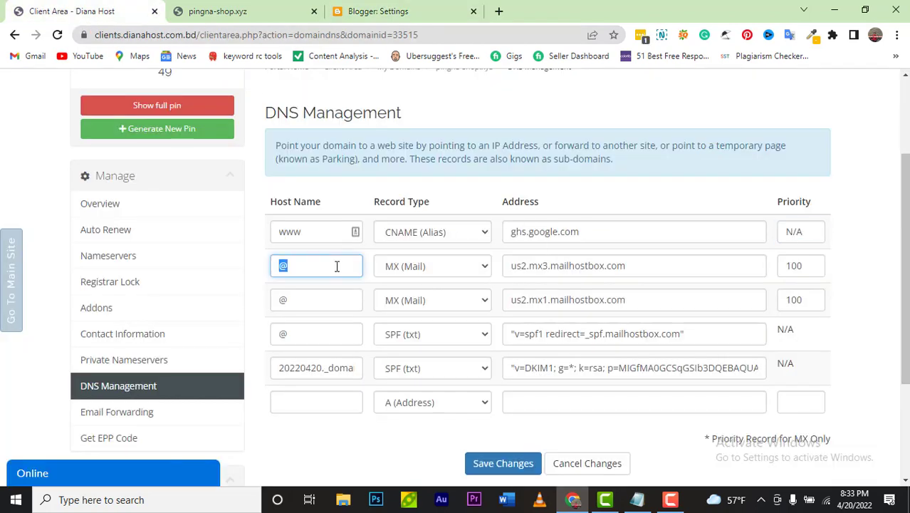
key("ctrl+v")
left_click(484, 266)
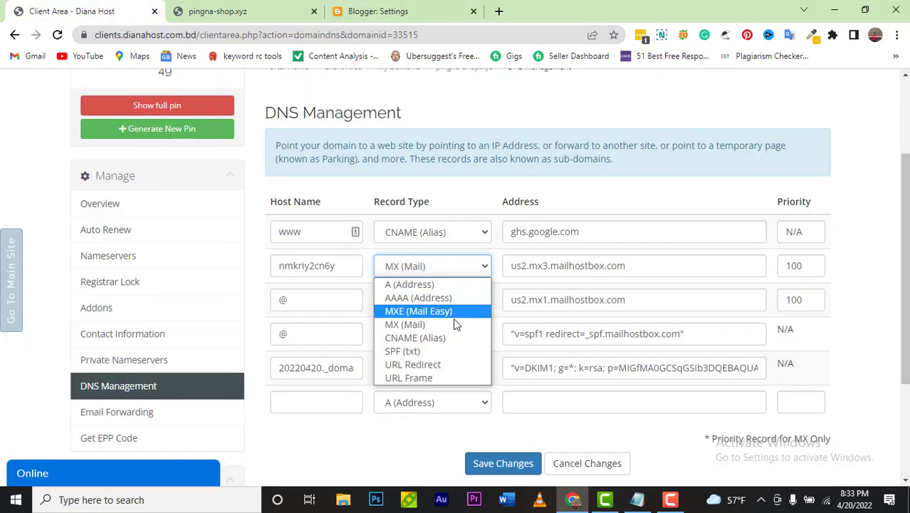
left_click(453, 337)
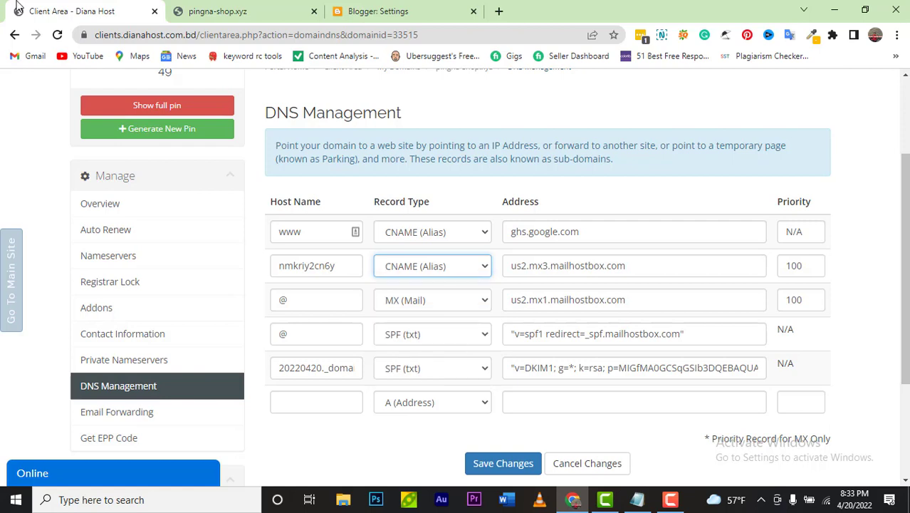
Copy the second CNAME's googlehosted.com verification destination from Blogger and replace the second Diana Host record's address with it.
left_click(347, 14)
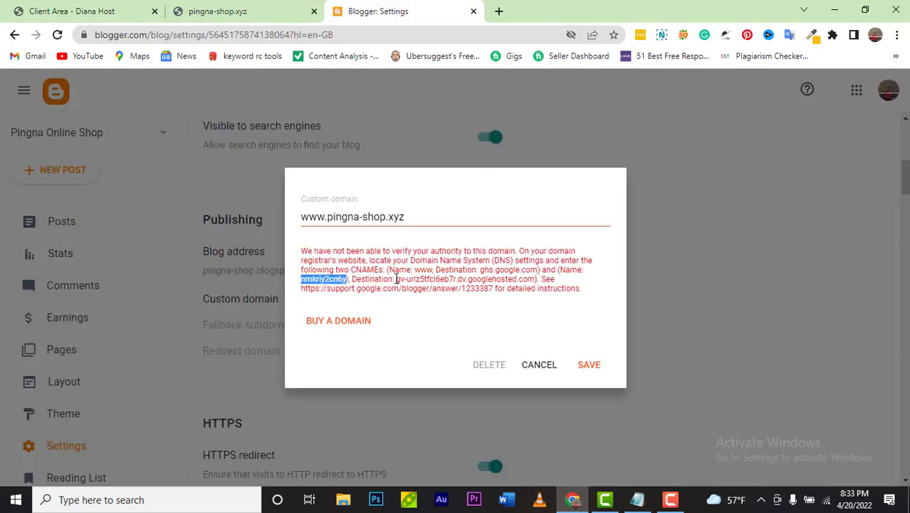
left_click_drag(395, 278, 537, 283)
right_click(536, 282)
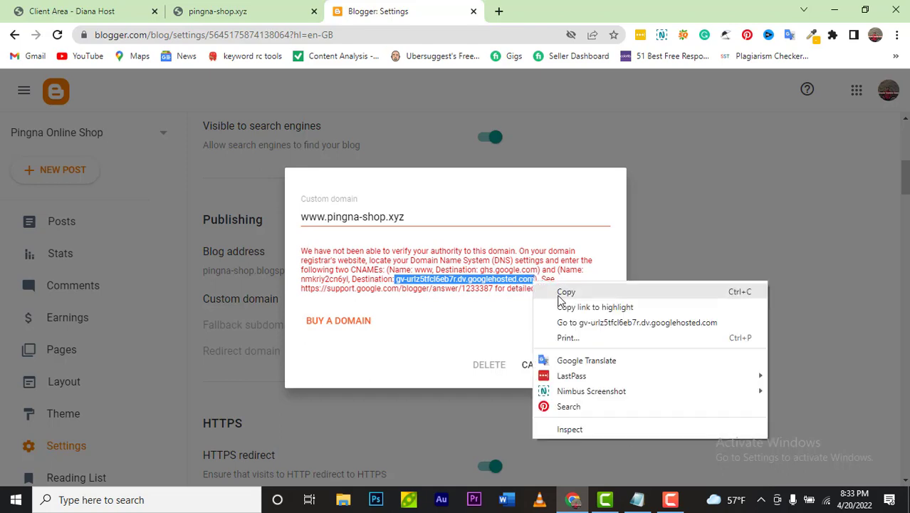
left_click(563, 292)
left_click(84, 15)
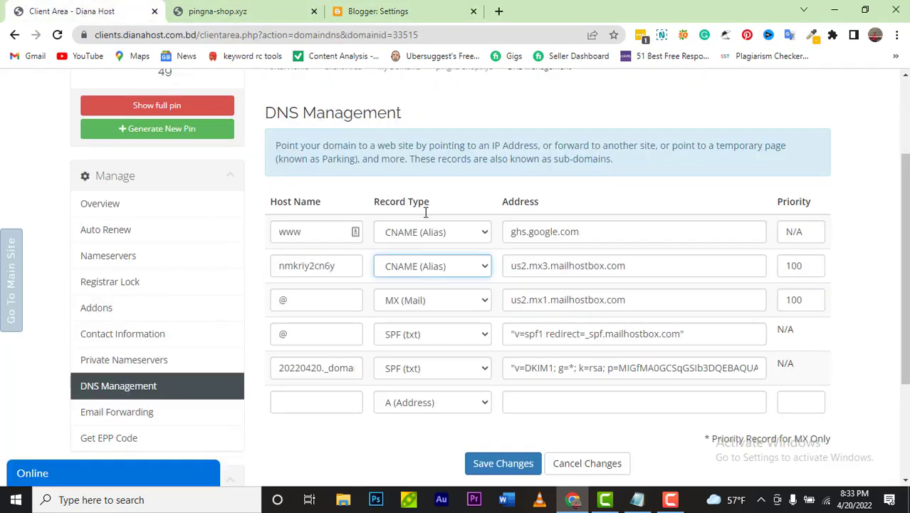
left_click(636, 266)
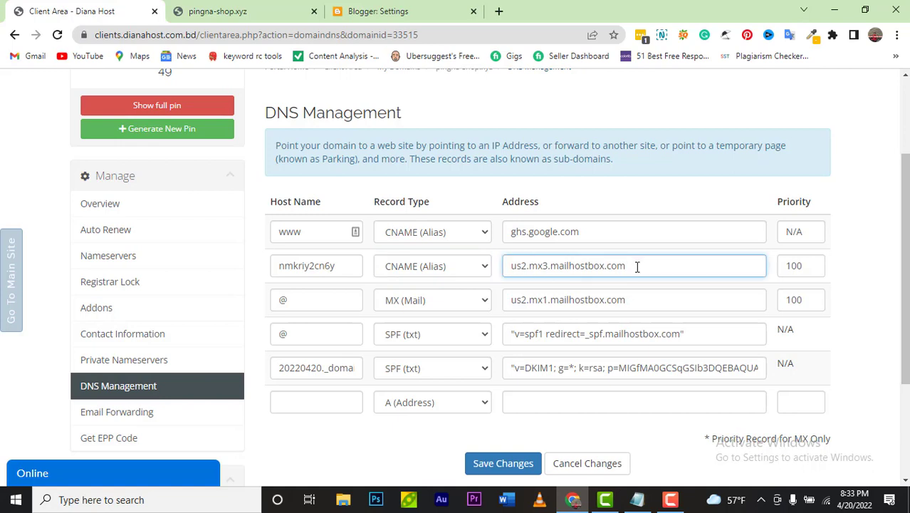
triple_click(635, 269)
key("ctrl+v")
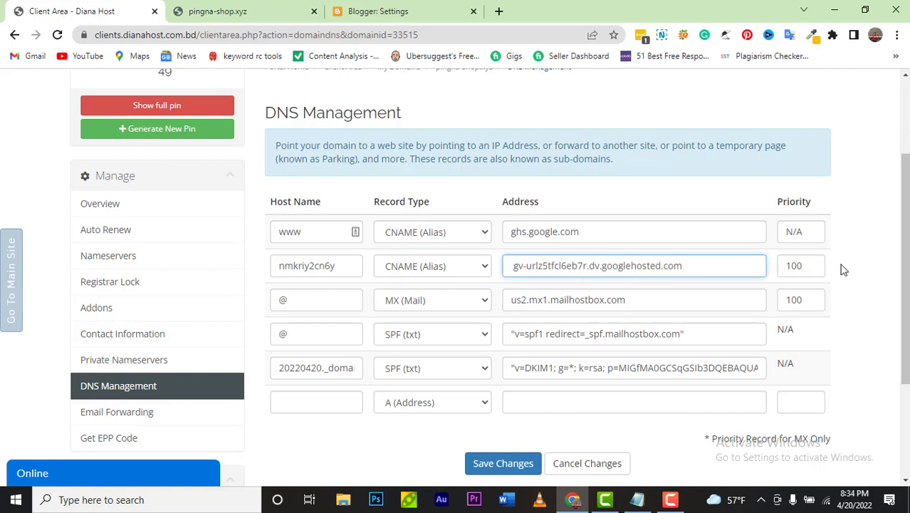
Set the second CNAME record's priority to N/A and save the DNS record changes.
left_click(810, 265)
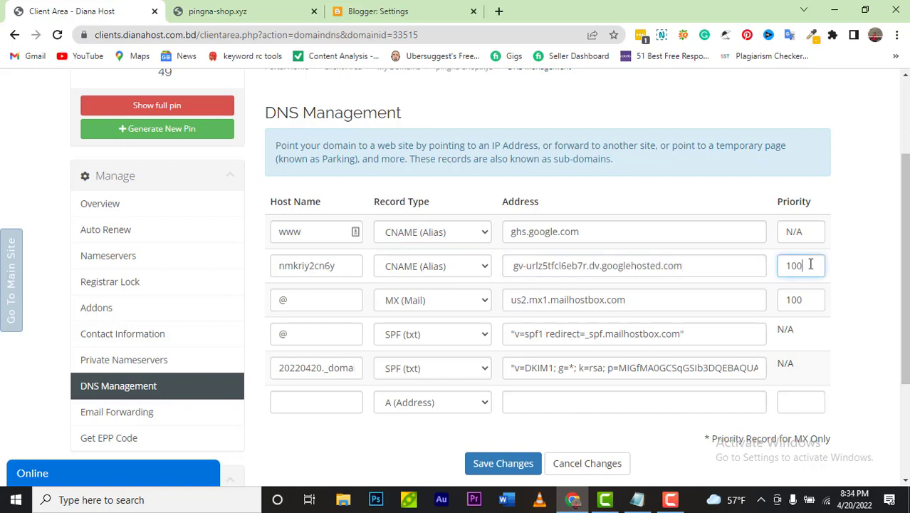
key("BackSpace")
key("BackSpace")
type("N/A")
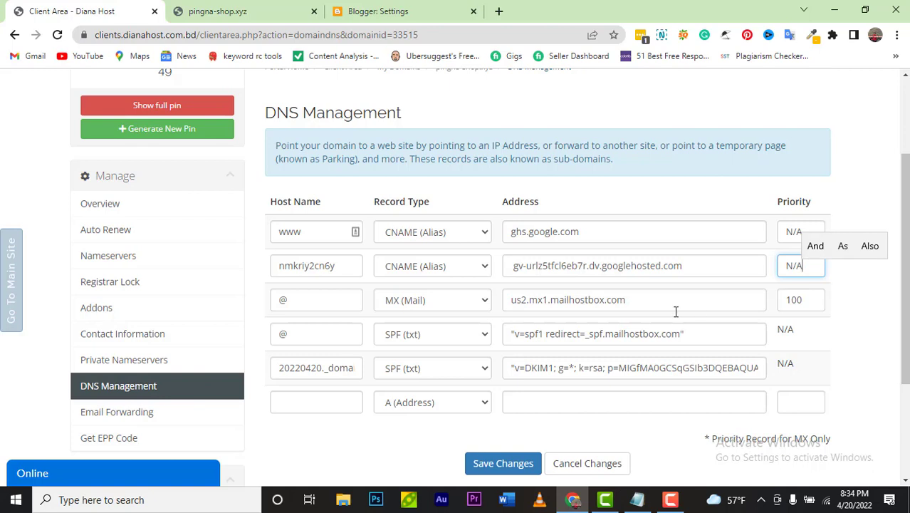
left_click(523, 464)
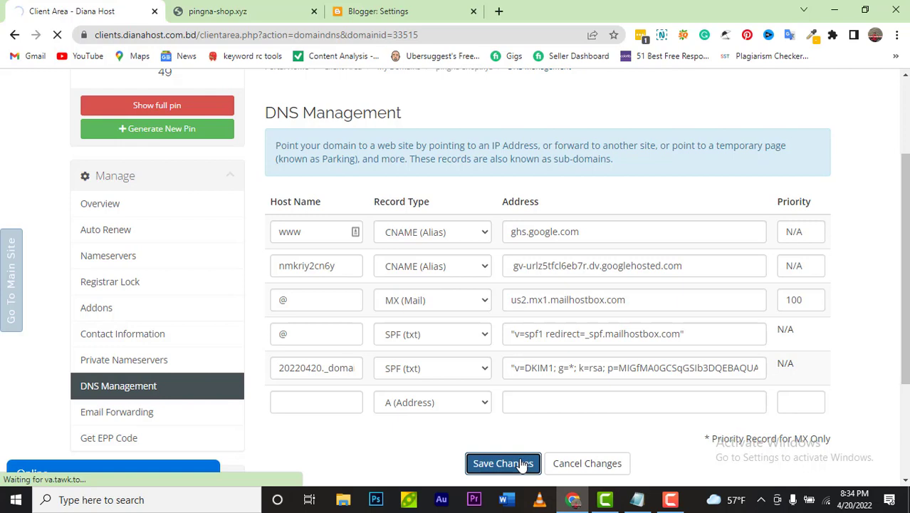
left_click(670, 499)
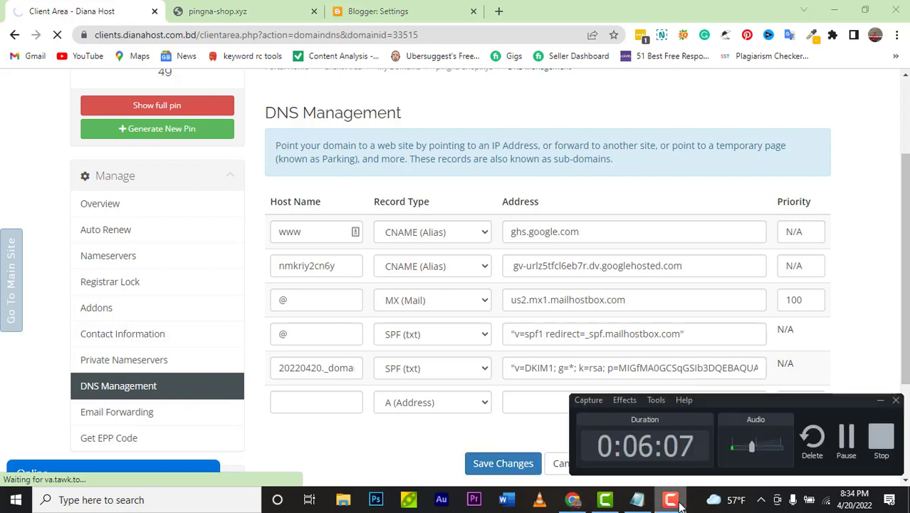
left_click(845, 441)
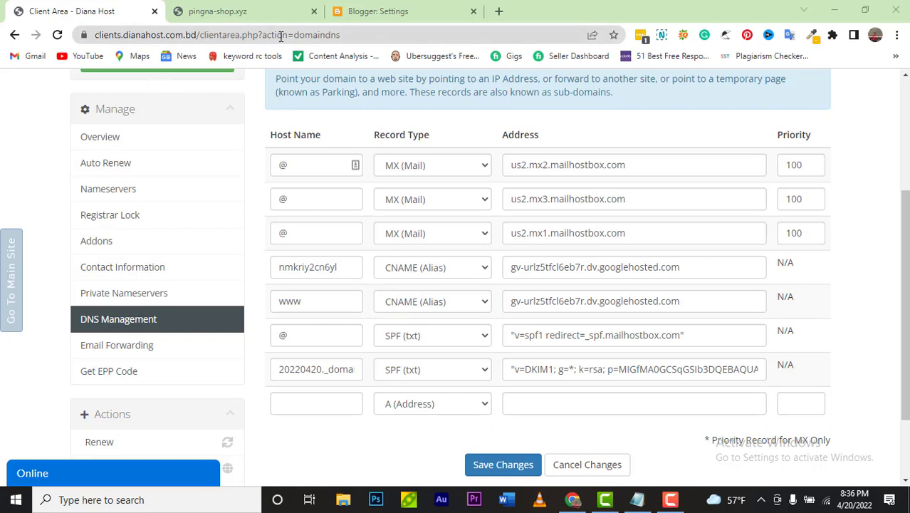
Open the support.google.com/blogger/answer/1233387 help article from Blogger's custom domain message in a new tab and go to its A-record instructions.
left_click(388, 12)
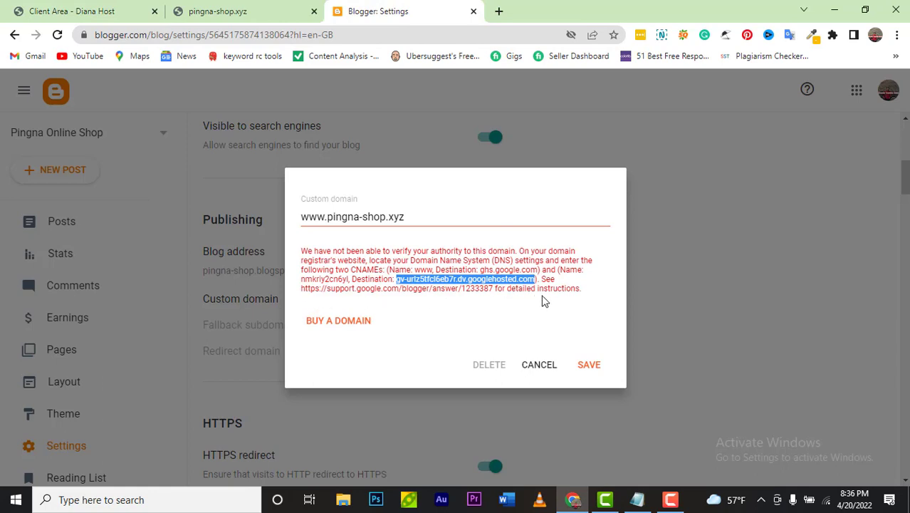
left_click(302, 288)
left_click_drag(302, 290, 493, 289)
right_click(491, 290)
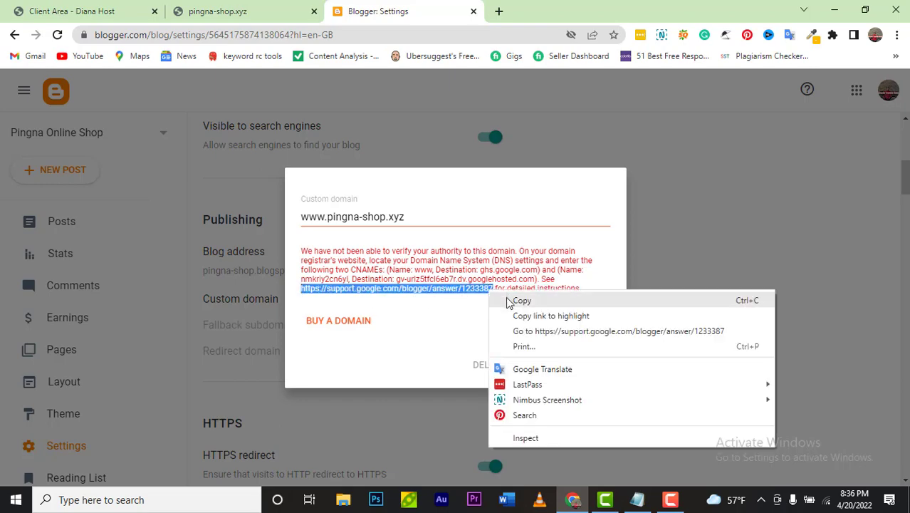
left_click(510, 299)
left_click(499, 12)
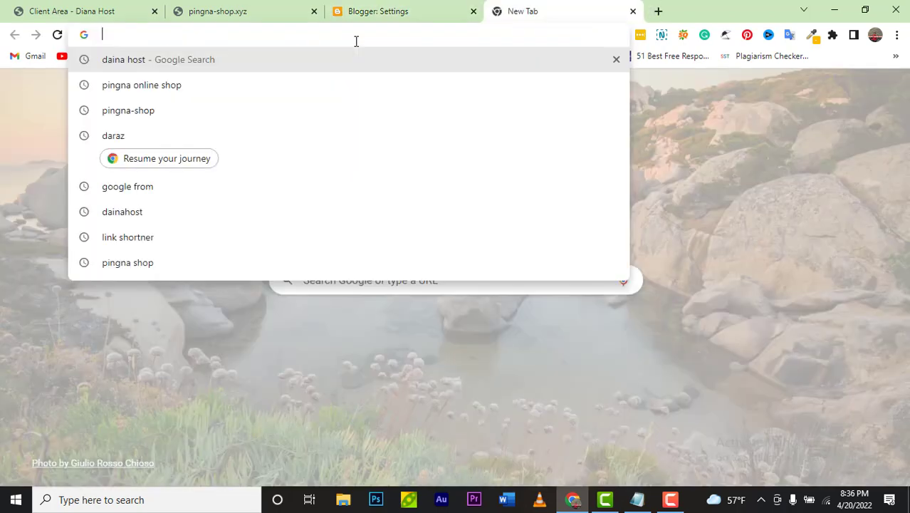
key("ctrl+v")
key("Return")
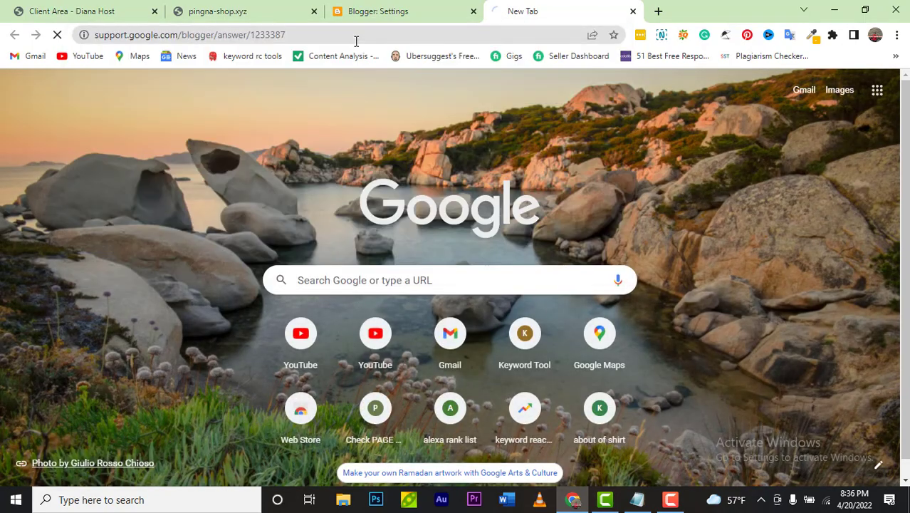
scroll(338, 149, "down", 5)
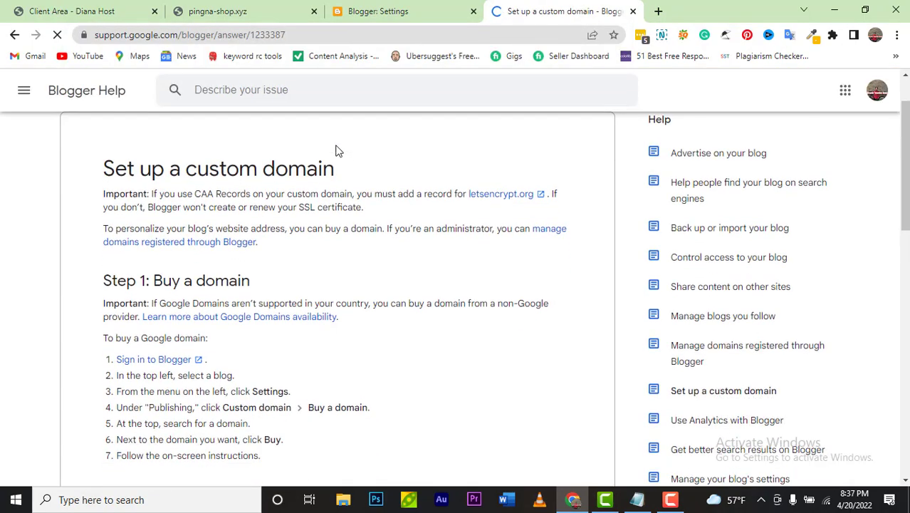
scroll(338, 156, "down", 3)
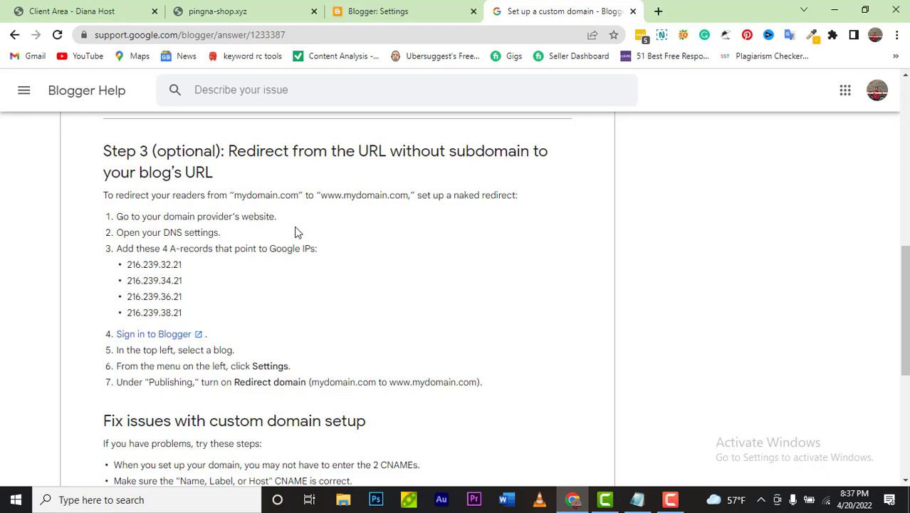
Copy the first Google A-record IP, 216.239.32.21, from the Blogger Help article.
left_click(78, 21)
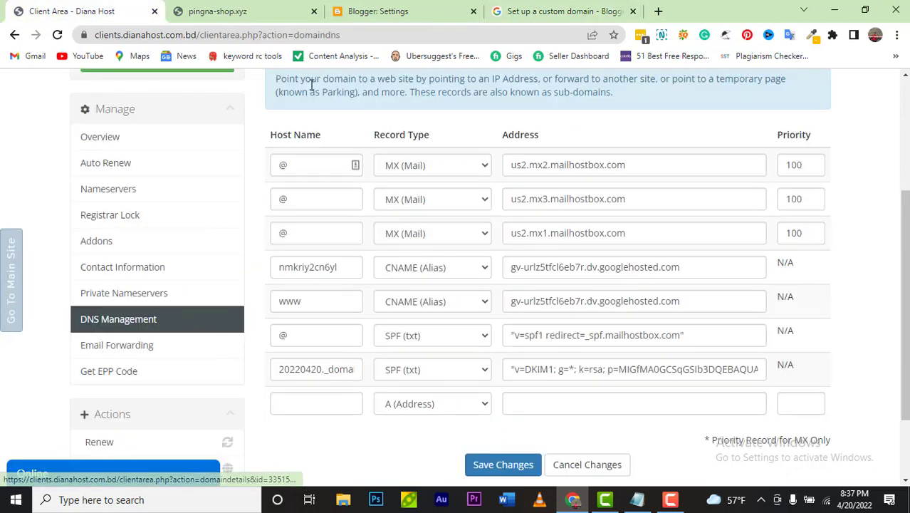
left_click(514, 11)
left_click_drag(126, 267, 181, 266)
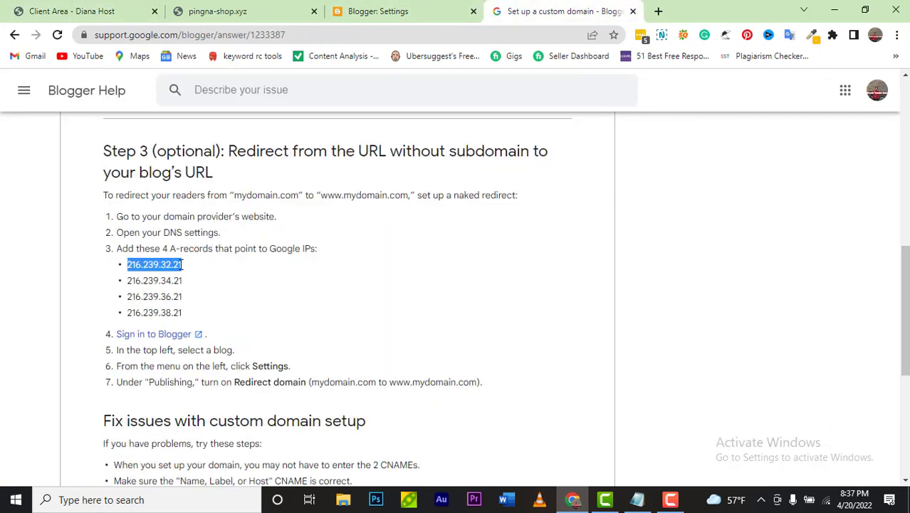
right_click(182, 264)
left_click(214, 273)
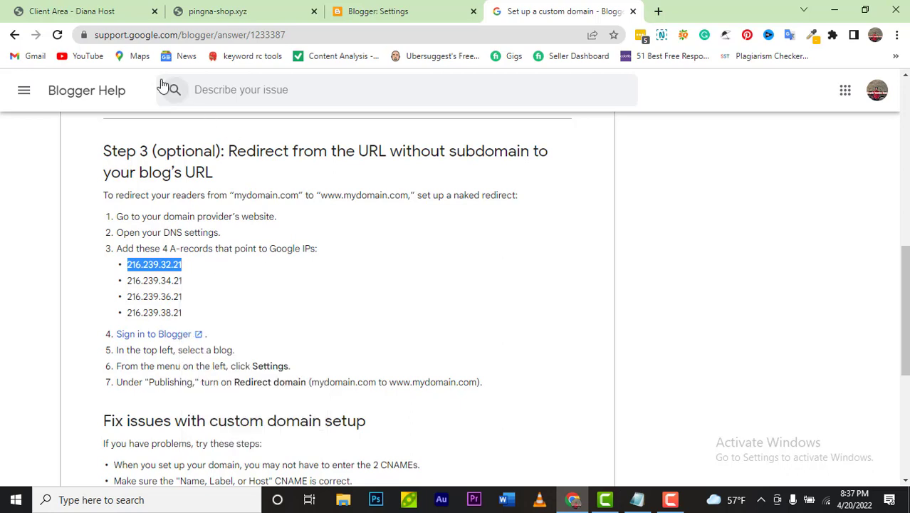
left_click(56, 11)
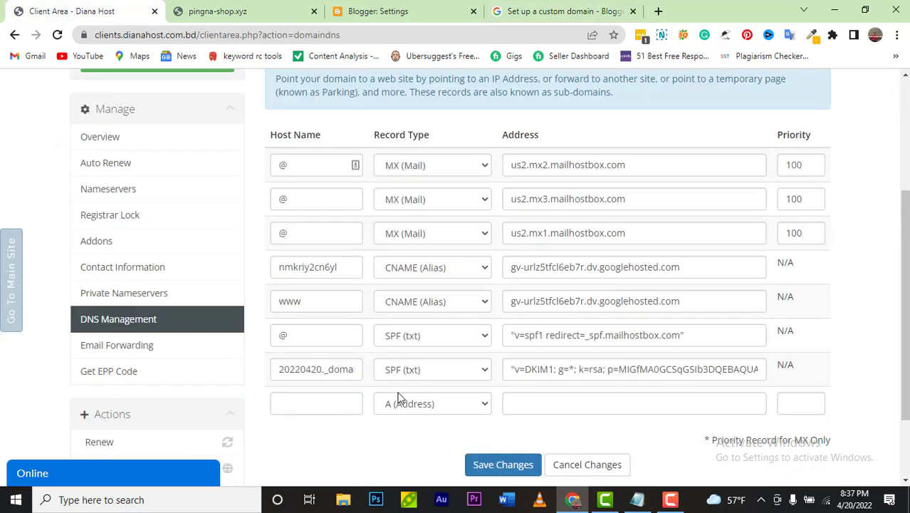
left_click(335, 403)
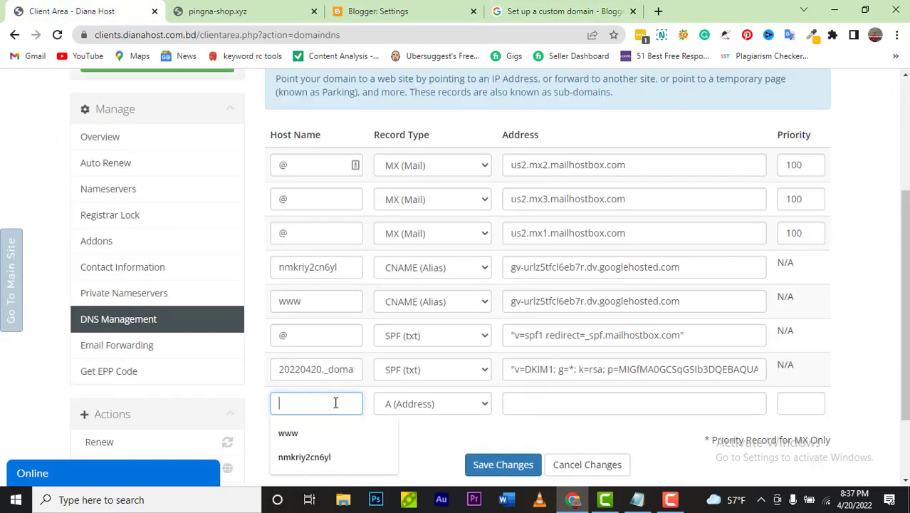
key("ctrl+v")
left_click(488, 407)
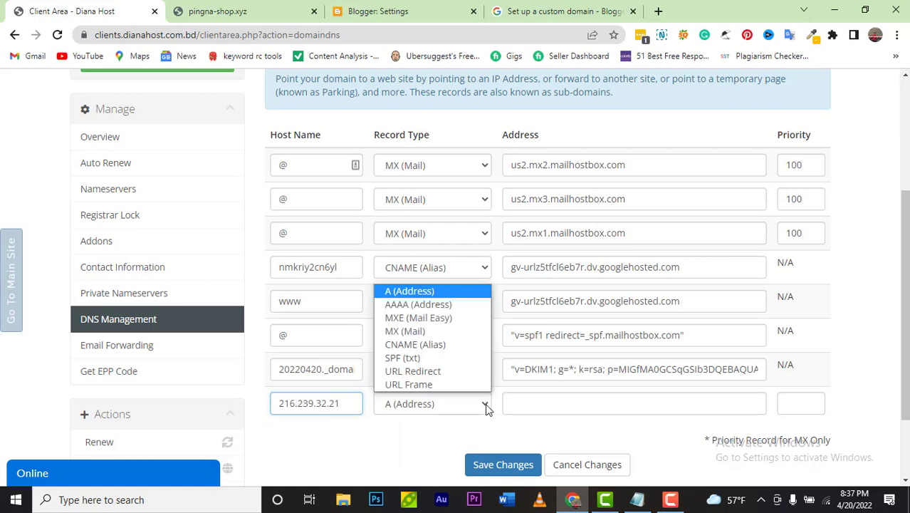
left_click(419, 294)
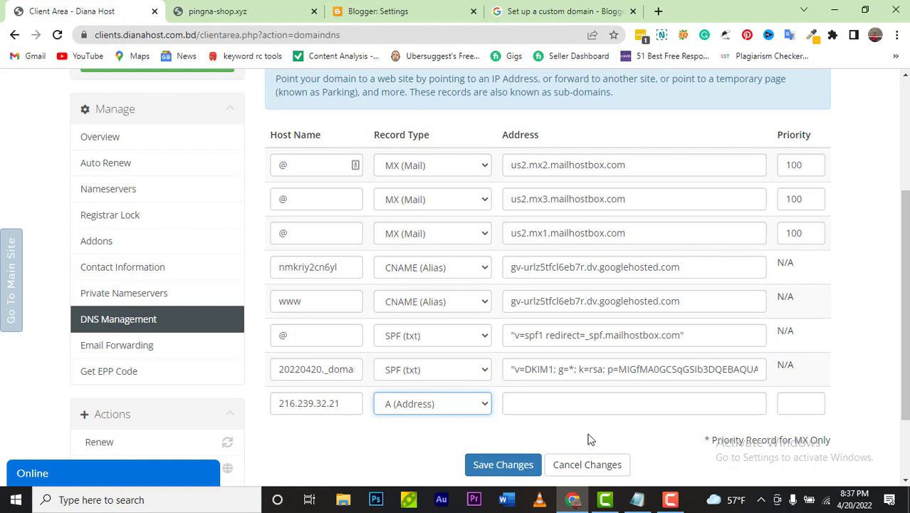
left_click(670, 499)
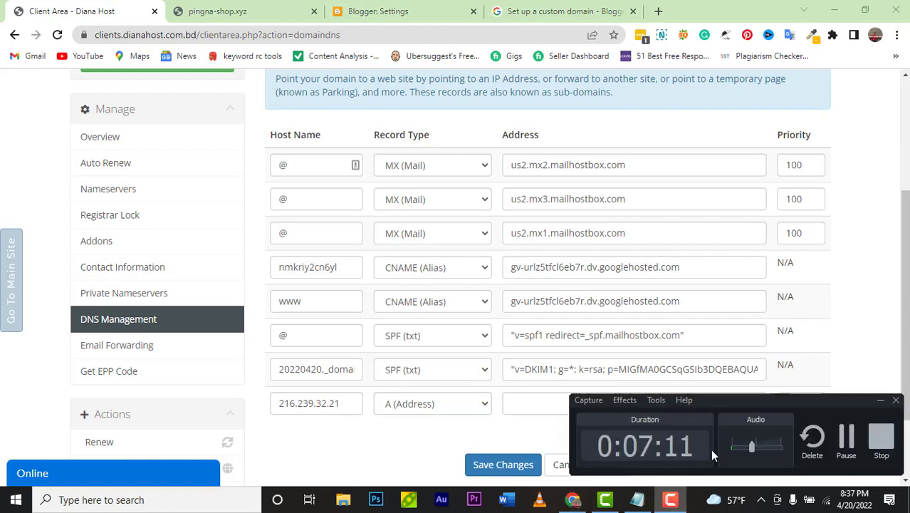
left_click(840, 437)
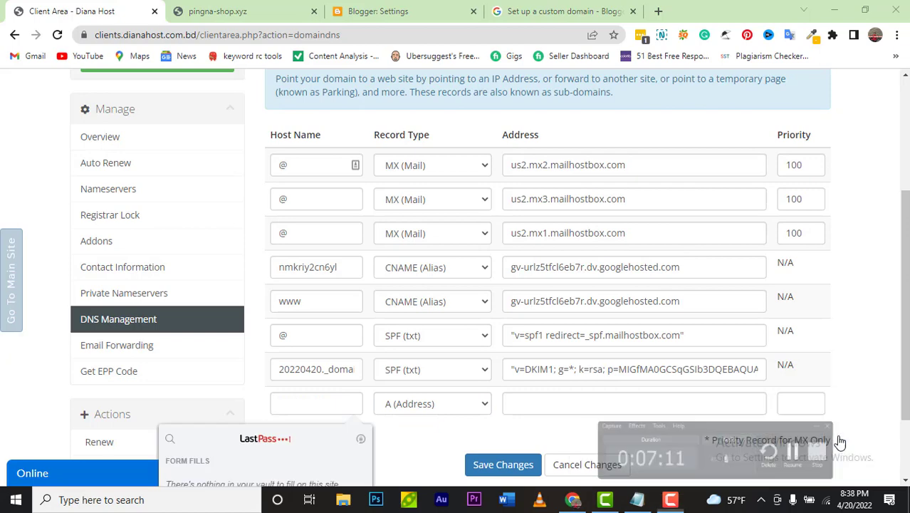
Add an A (Address) record in Diana Host with host name @ and address 216.239.32.21, and save the DNS changes.
scroll(385, 436, "down", 1)
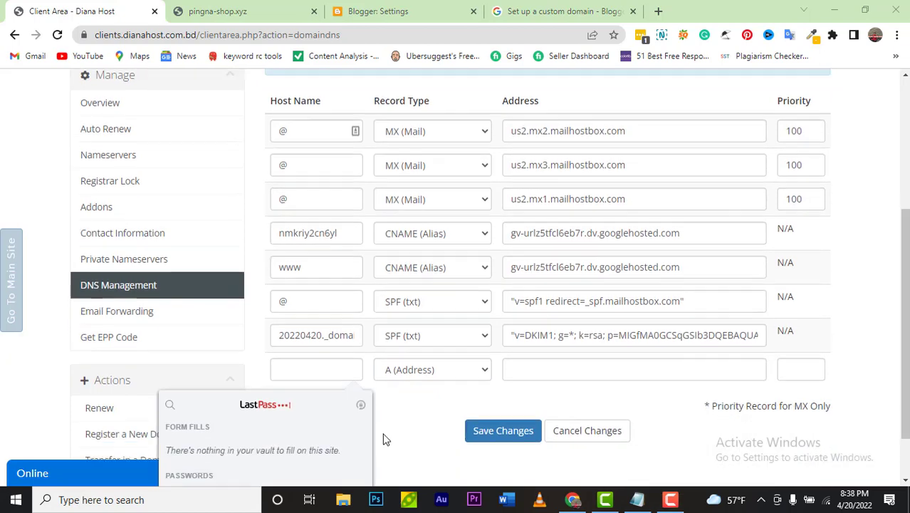
left_click(429, 376)
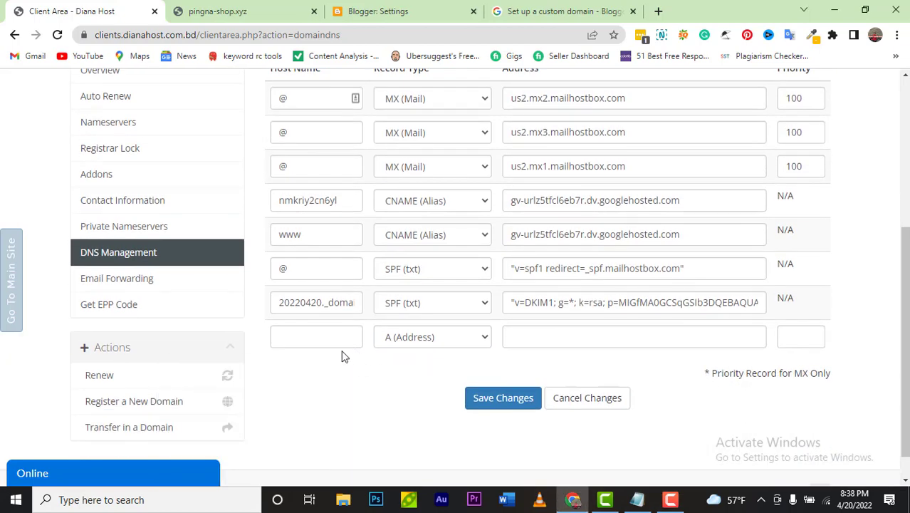
left_click(336, 336)
type("@")
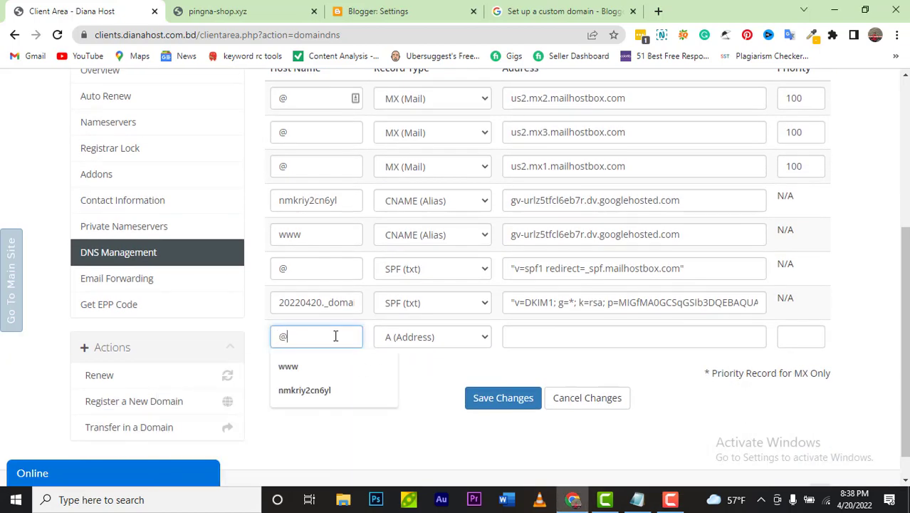
left_click(484, 337)
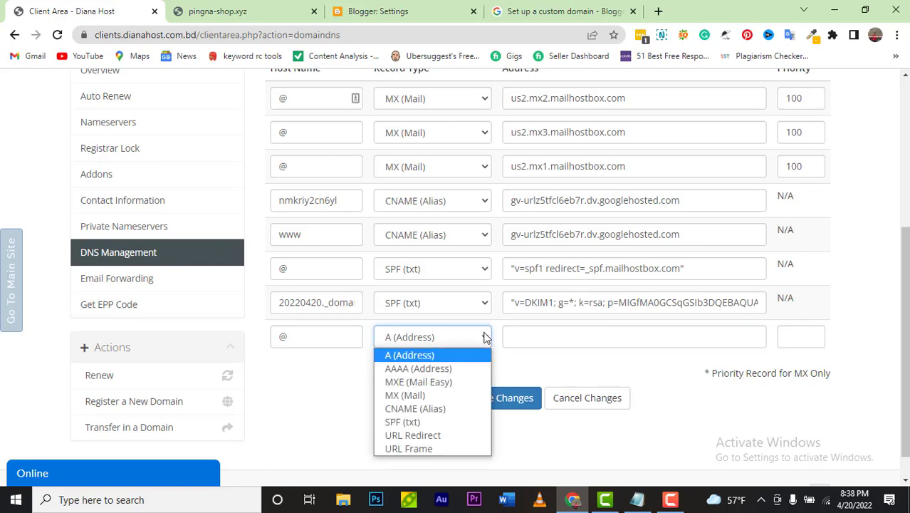
left_click(454, 355)
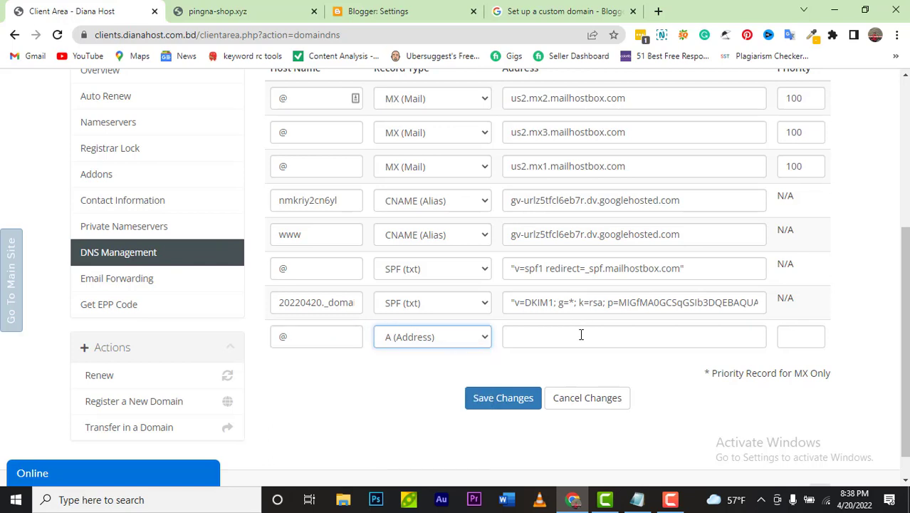
left_click(581, 335)
key("ctrl+v")
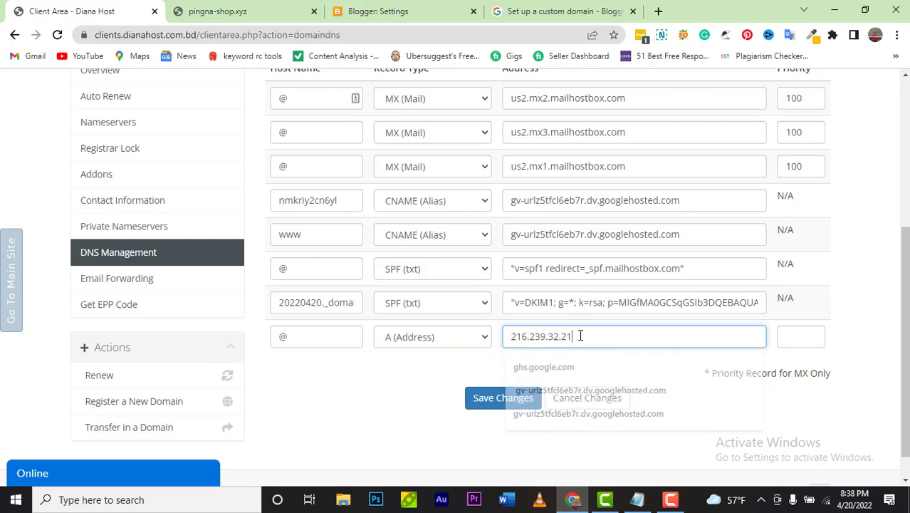
left_click(548, 11)
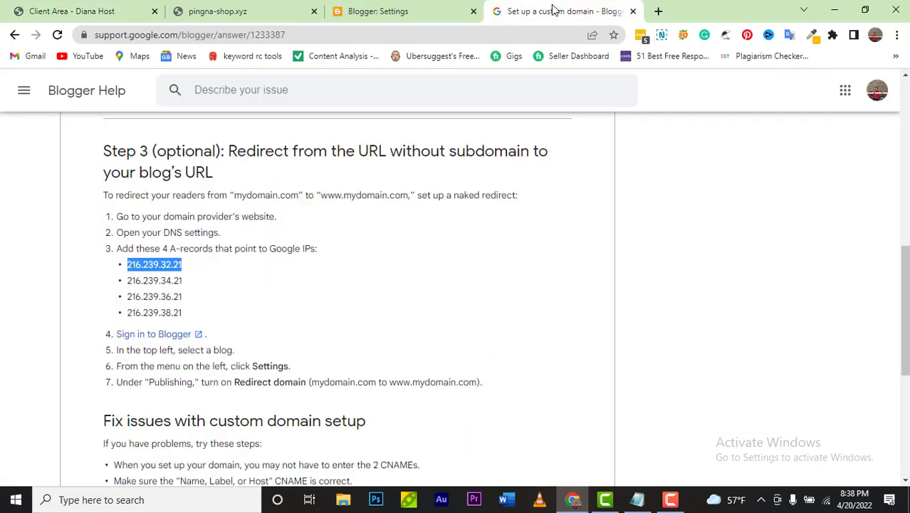
left_click(43, 11)
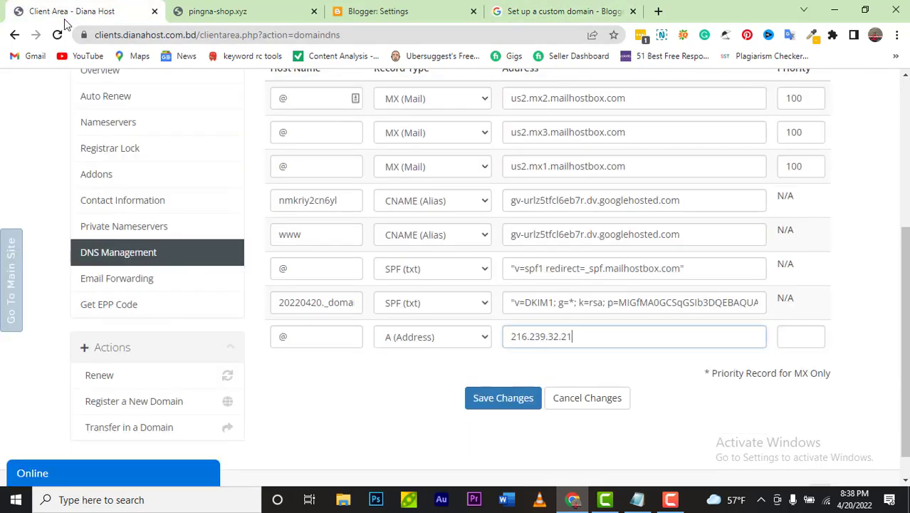
left_click(503, 399)
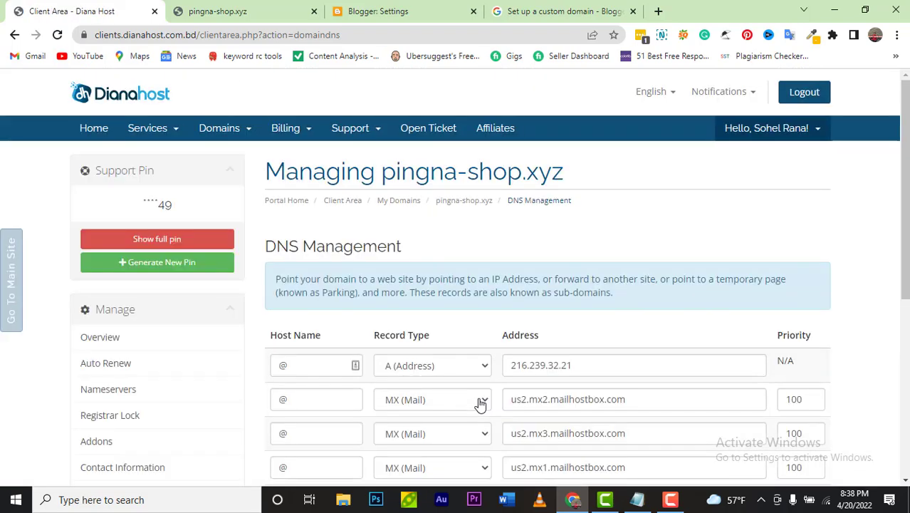
Copy the second Google A-record IP, 216.239.34.21, from the Blogger Help article.
left_click(558, 11)
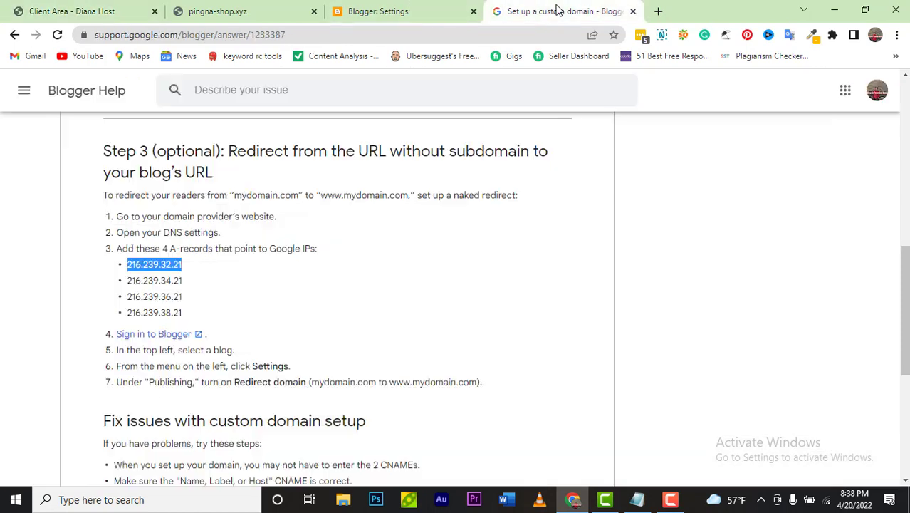
left_click(337, 311)
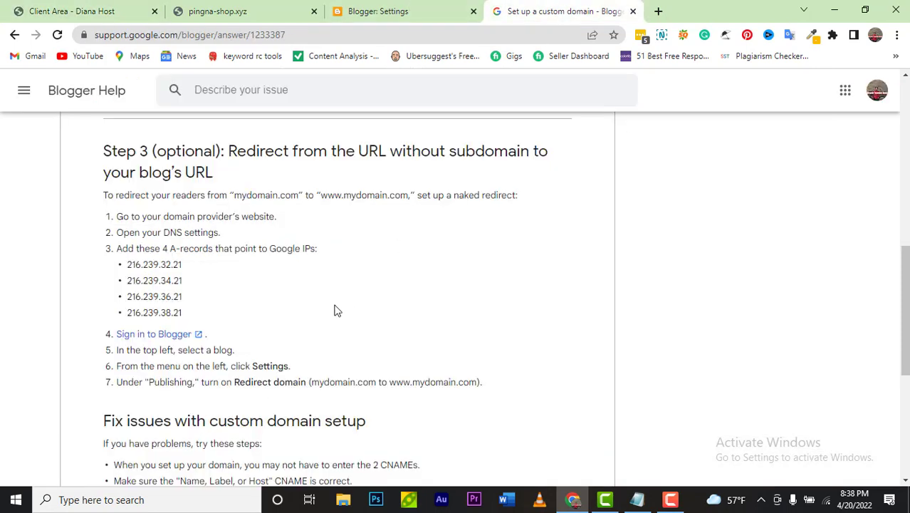
left_click_drag(128, 279, 185, 281)
right_click(181, 280)
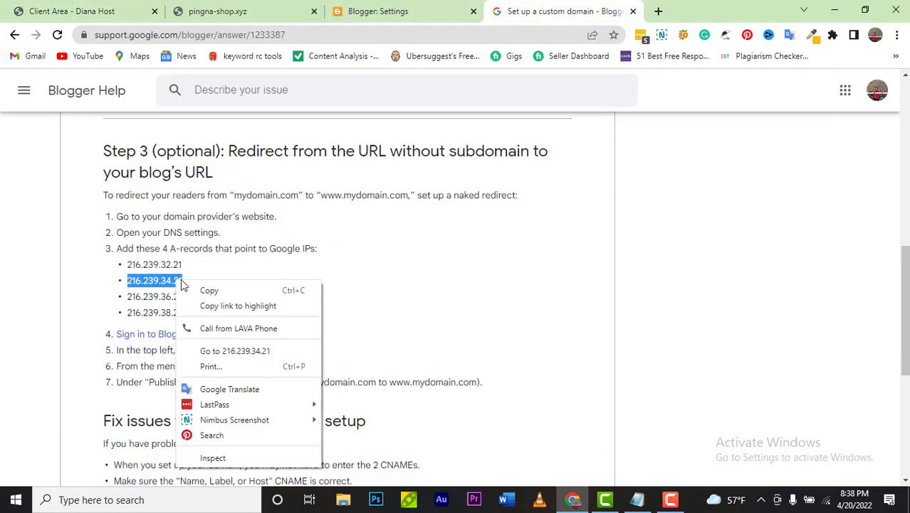
left_click(209, 290)
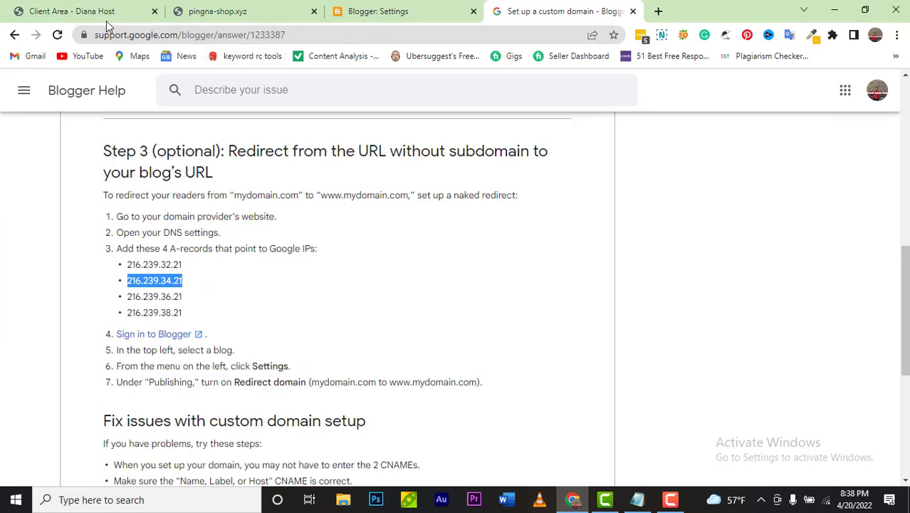
Add another A (Address) record in Diana Host with host name @ and address 216.239.34.21, and save the DNS changes.
left_click(85, 12)
left_click(327, 306)
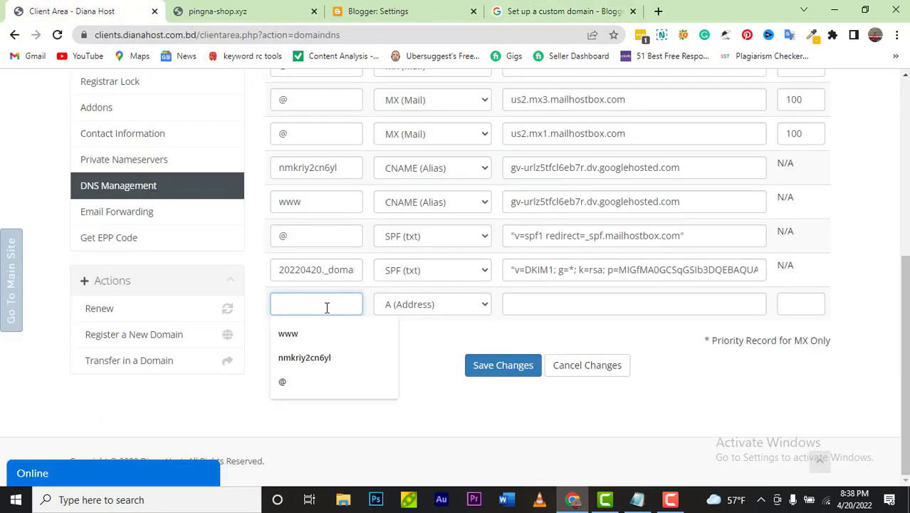
type("@")
left_click(487, 304)
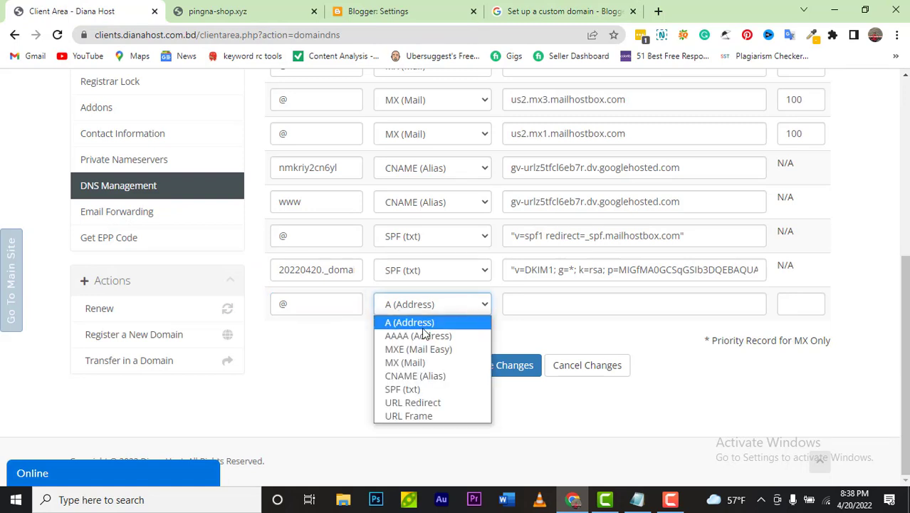
left_click(421, 323)
left_click(551, 302)
key("ctrl+v")
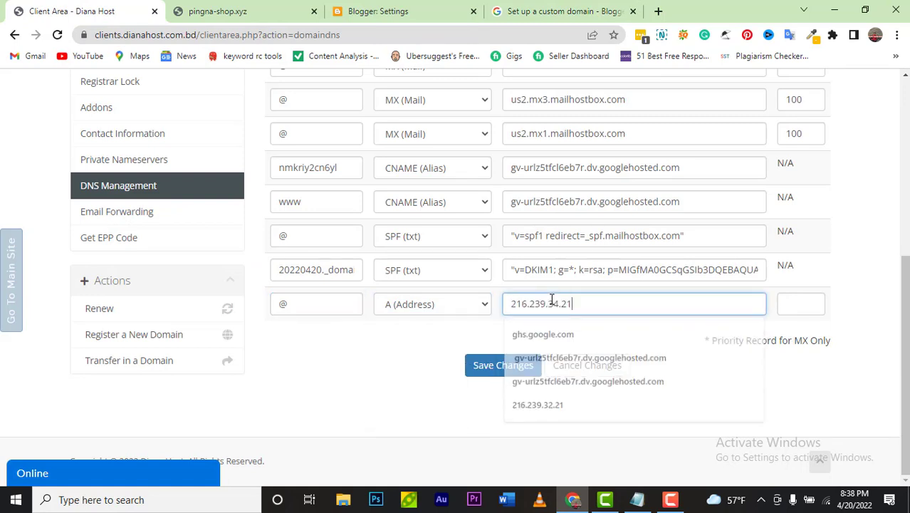
left_click(498, 367)
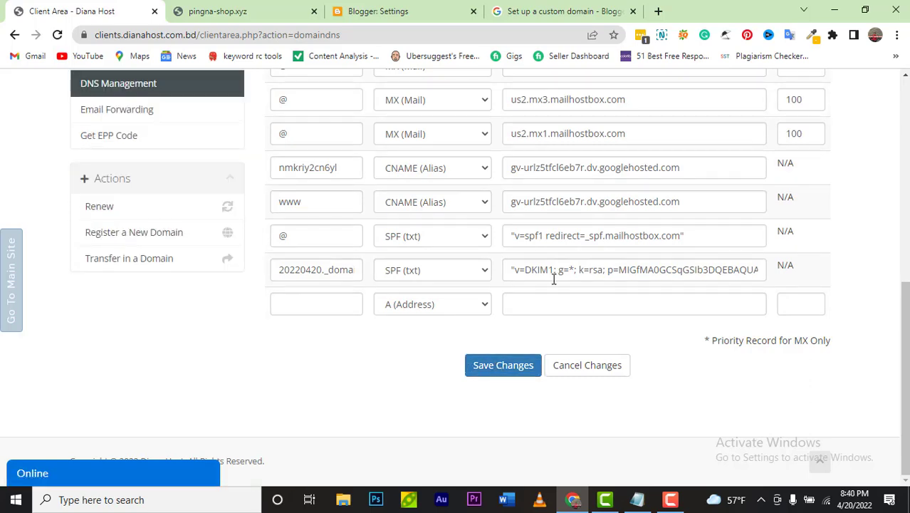
scroll(553, 278, "up", 4)
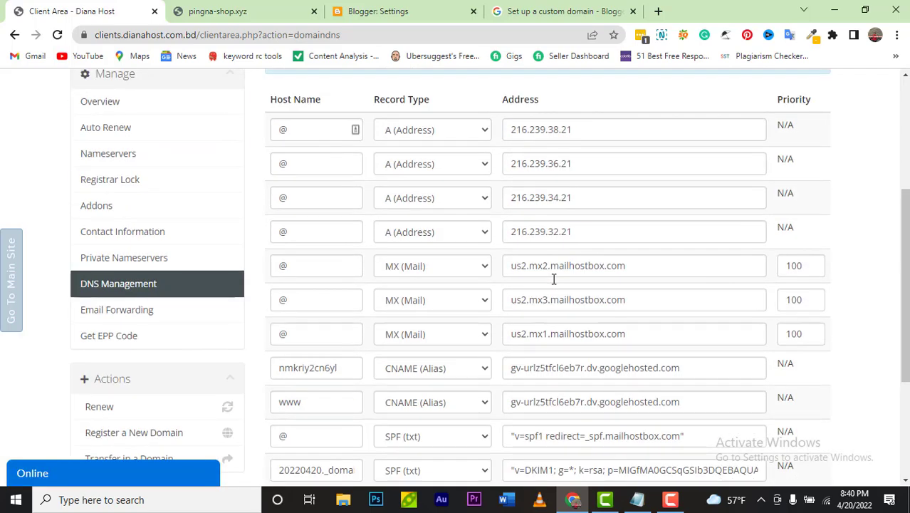
left_click(431, 15)
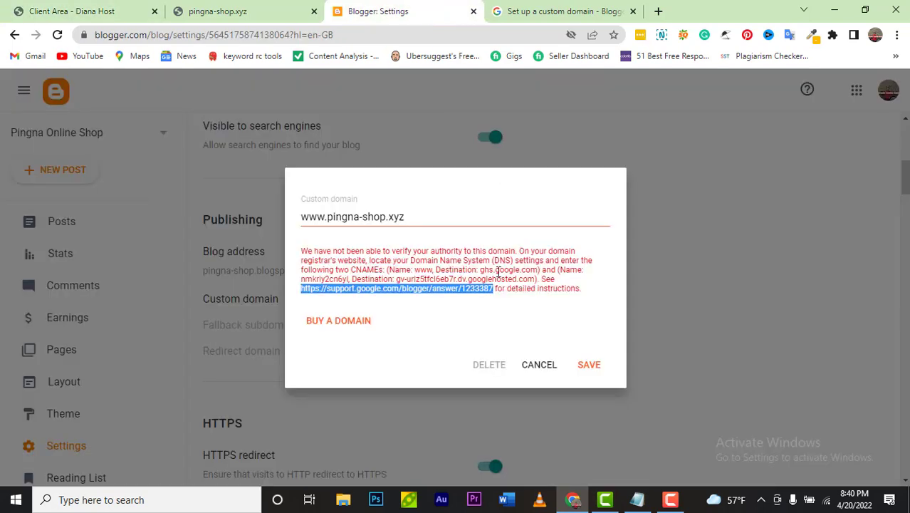
left_click(591, 367)
left_click(596, 347)
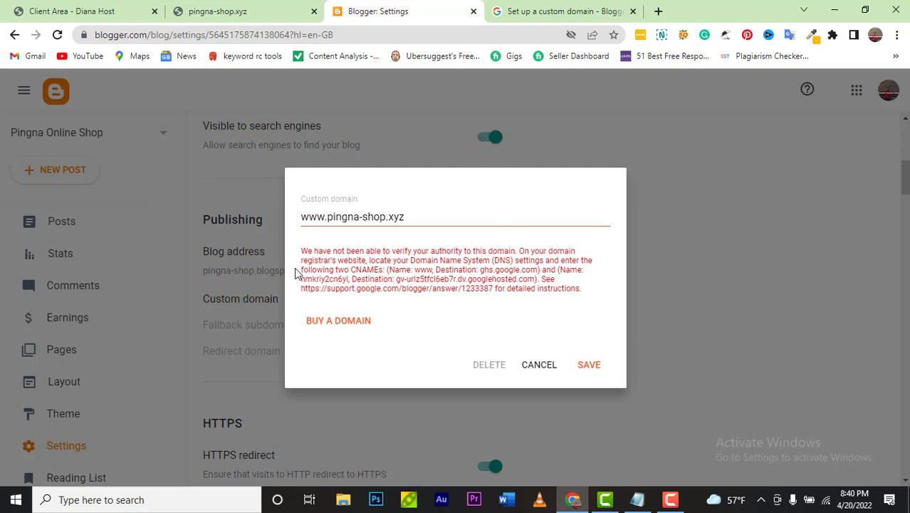
left_click(598, 365)
left_click(670, 498)
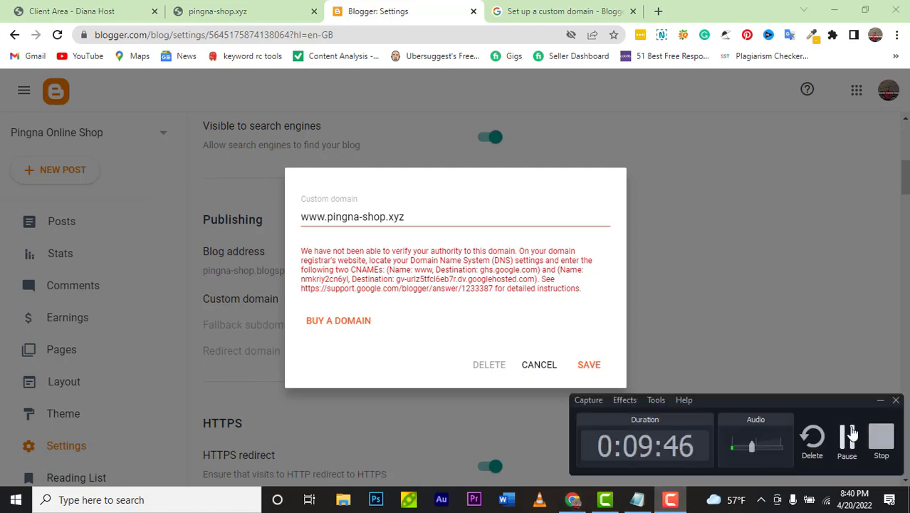
left_click(846, 437)
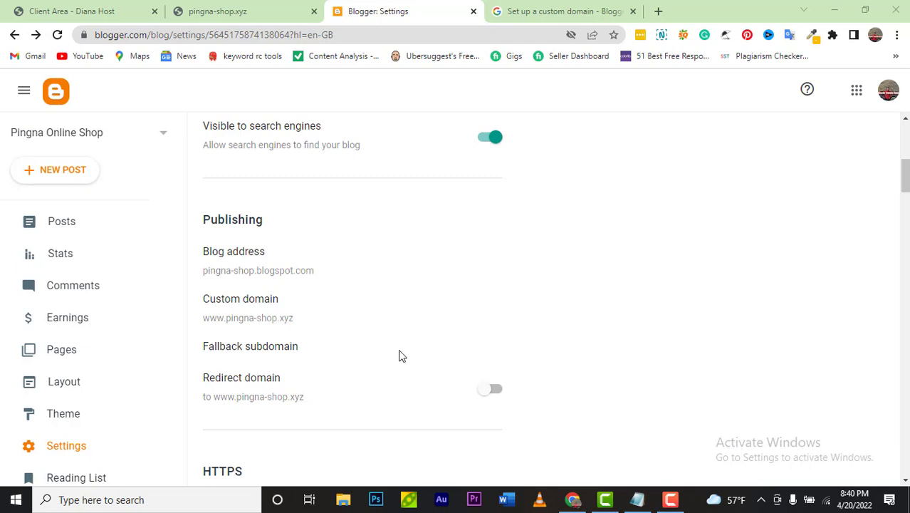
scroll(401, 354, "up", 1)
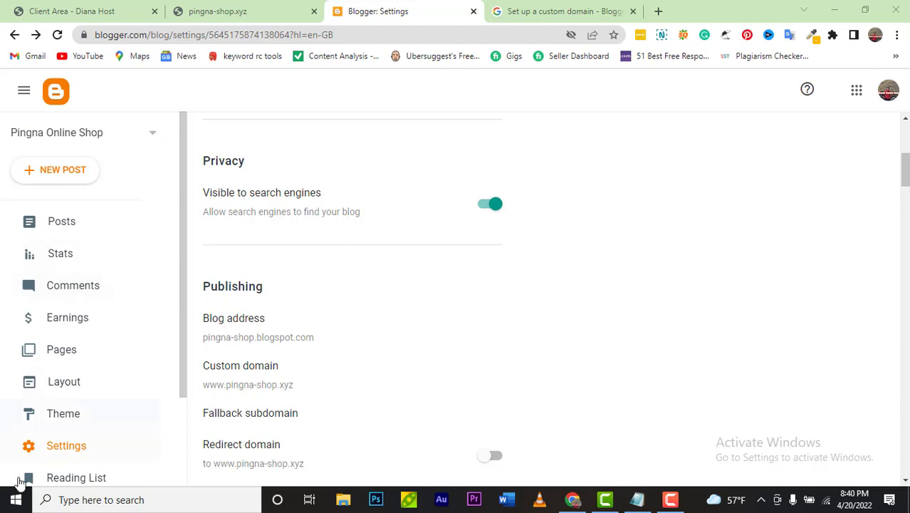
scroll(62, 429, "down", 2)
left_click(71, 394)
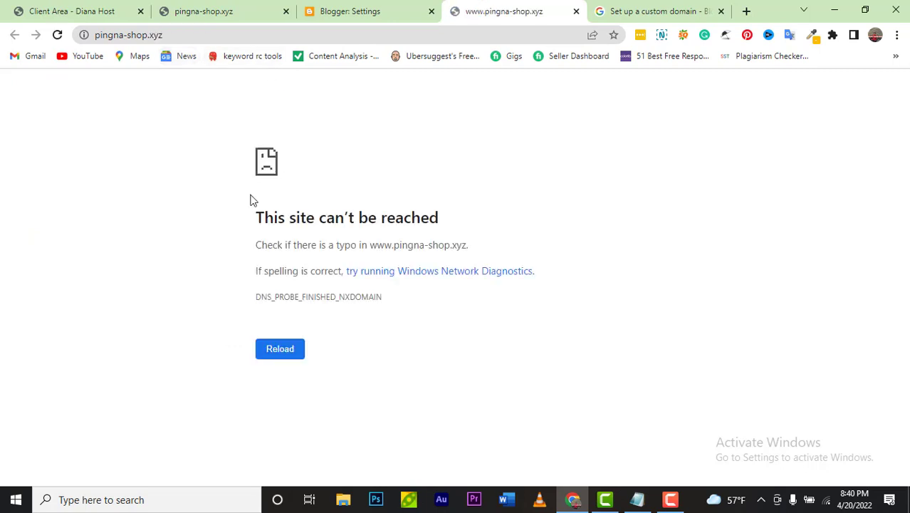
left_click(285, 354)
left_click(370, 19)
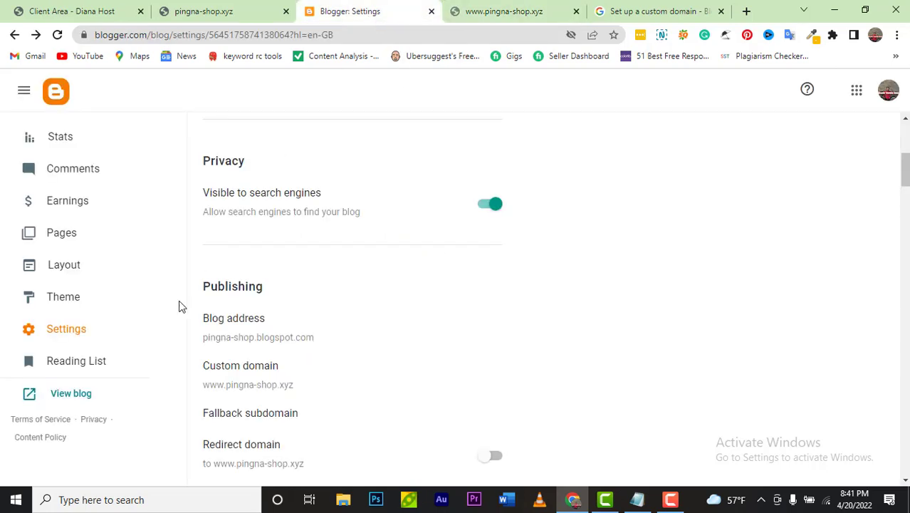
scroll(171, 302, "up", 2)
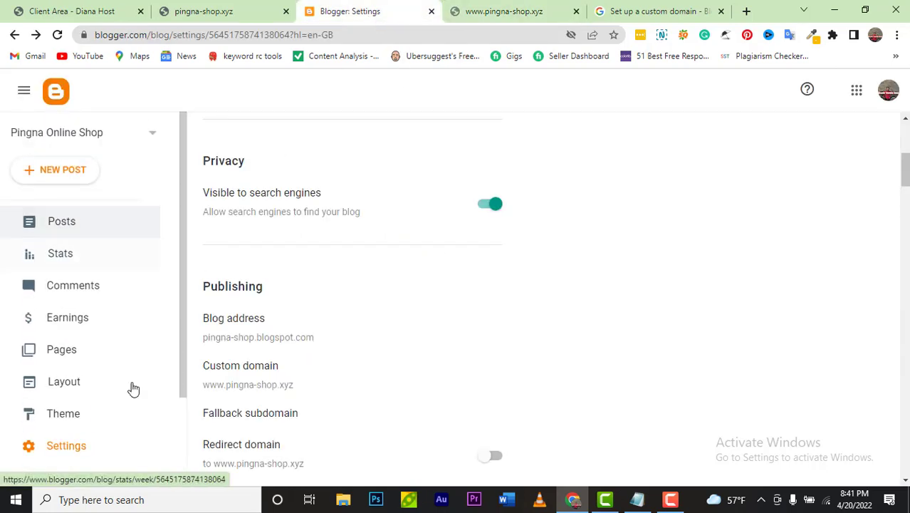